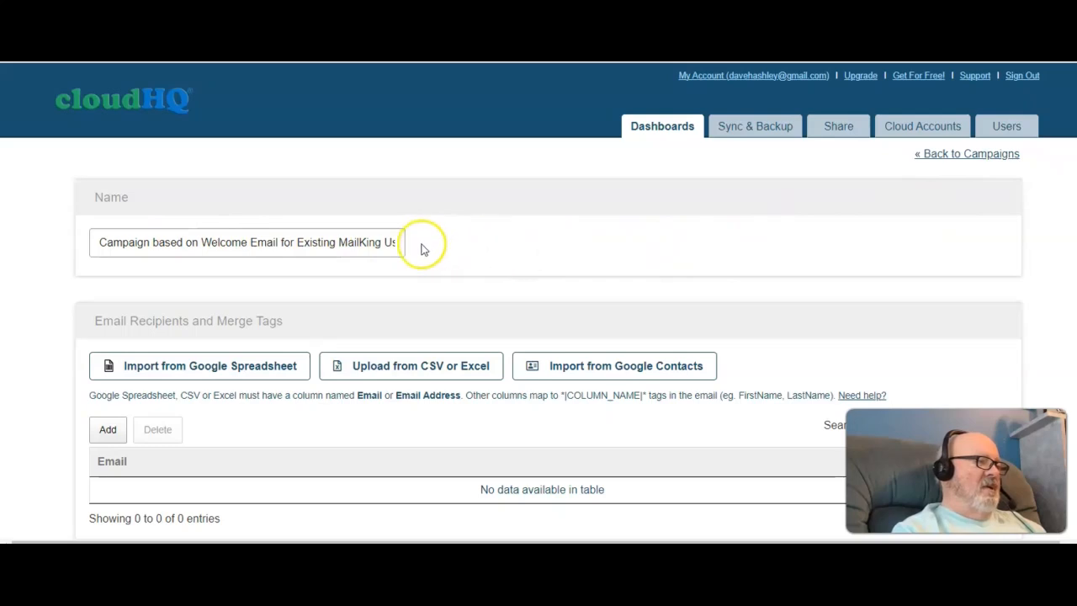
Step: Rename the campaign as "Test of mail king"
click(386, 243)
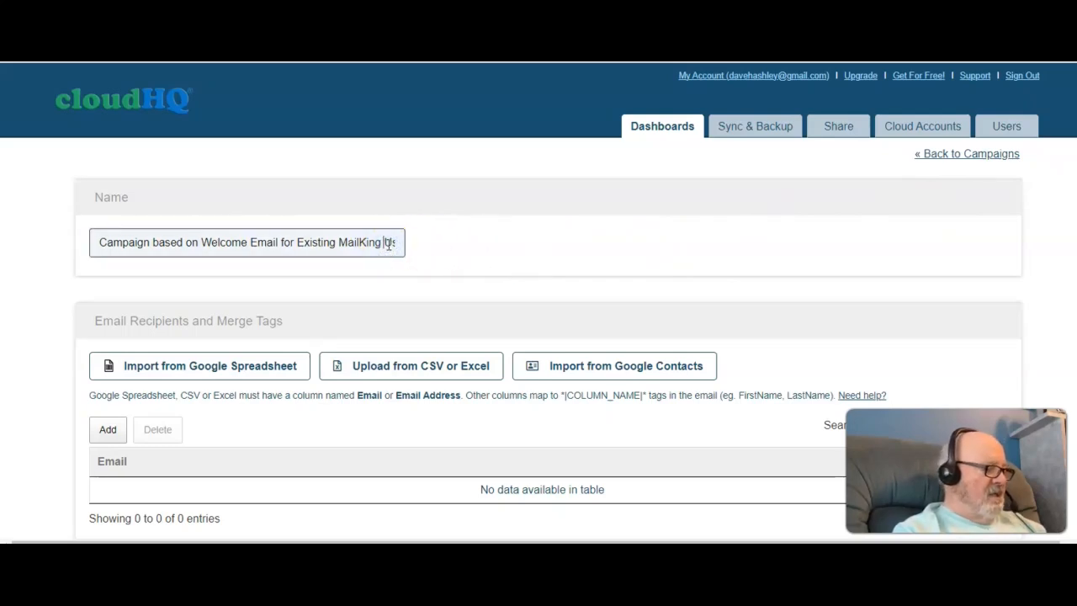
triple_click(389, 242)
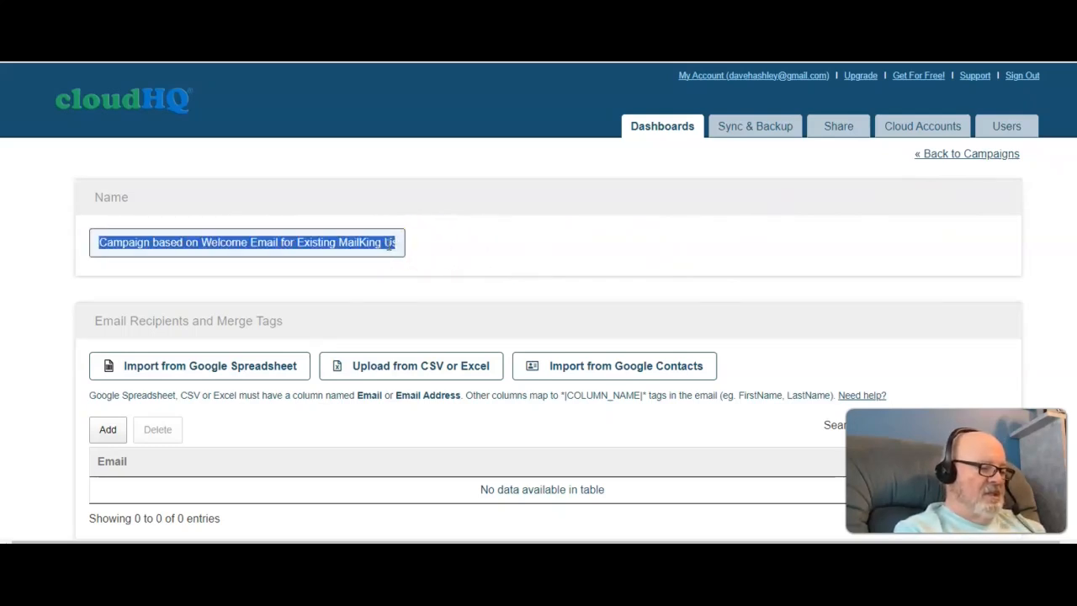
text(Test of mail king)
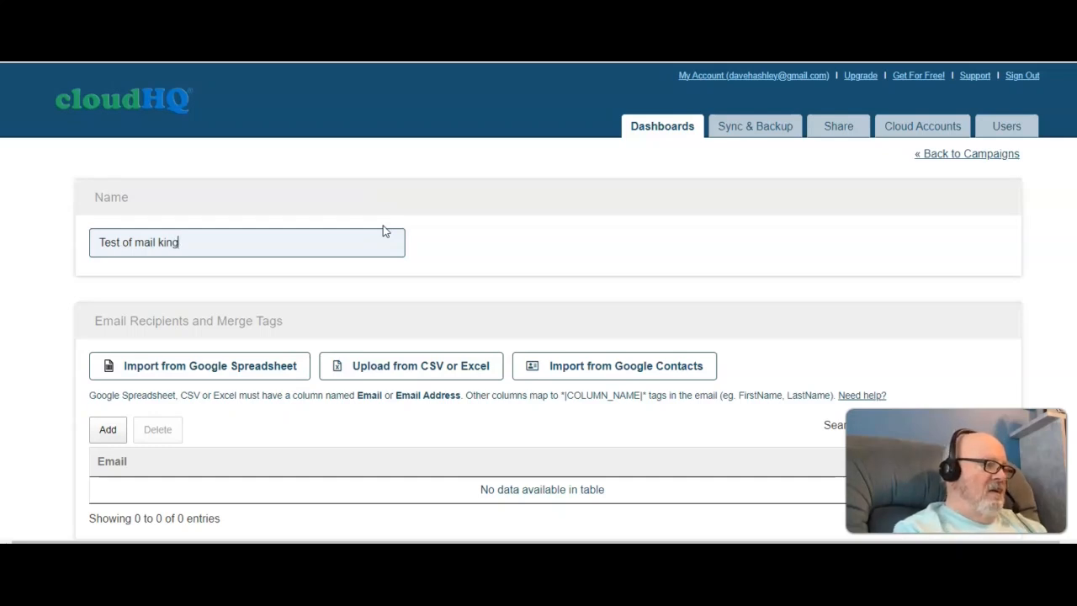
Step: Add a recipient row with the pasted recipient's email address and the recipient's first name
scroll(538, 303, down, 2)
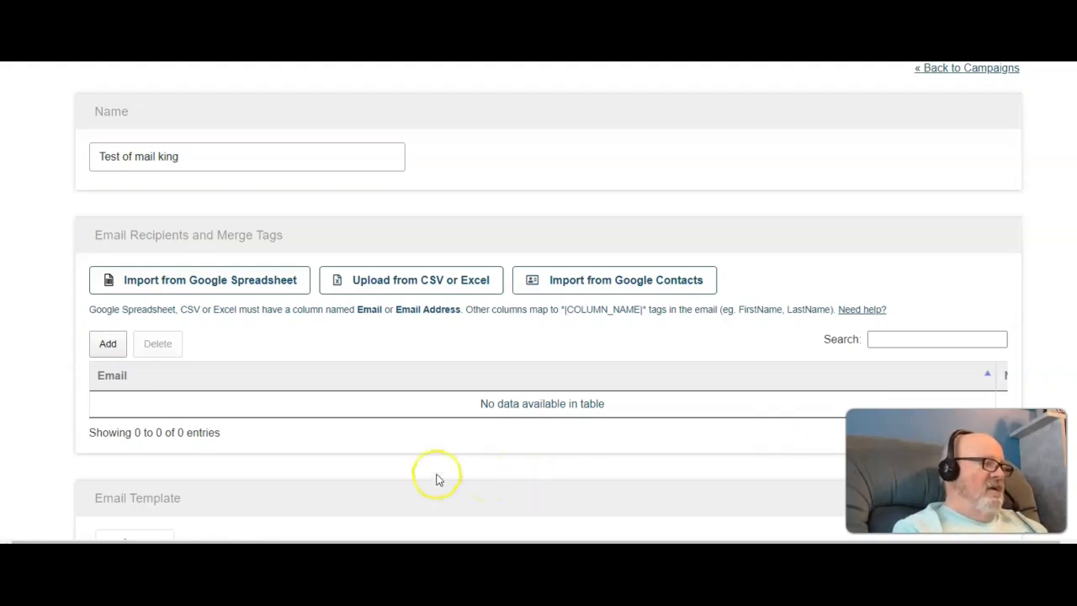
click(109, 344)
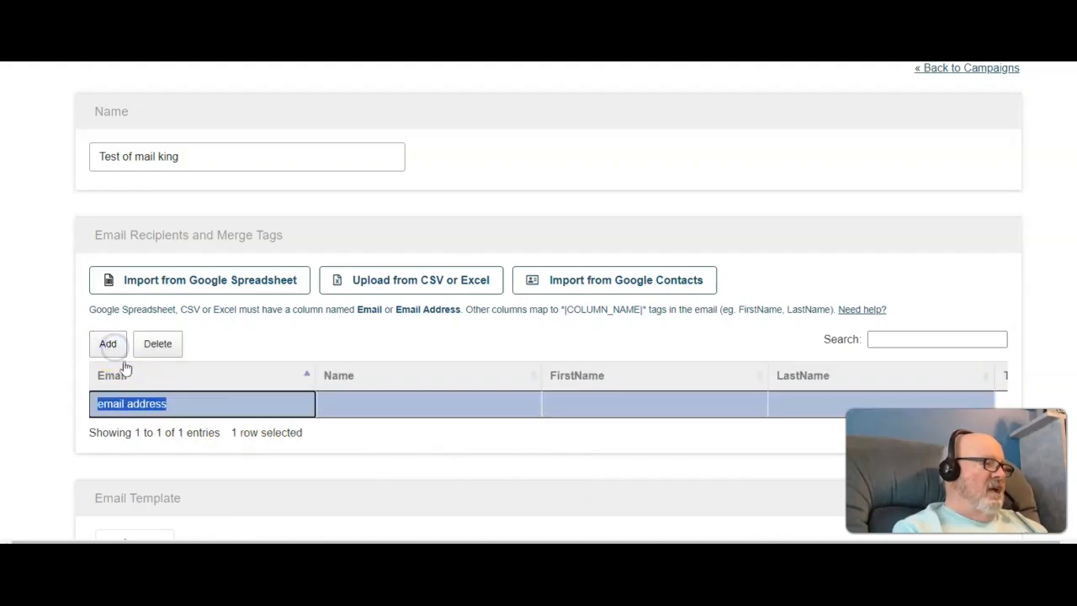
key(ctrl+v)
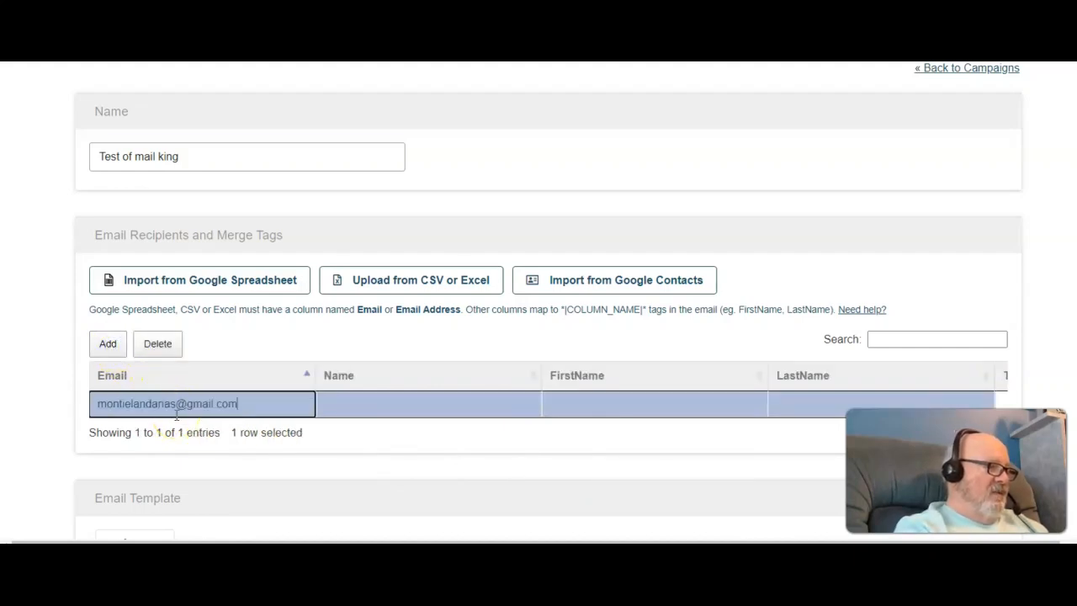
click(568, 405)
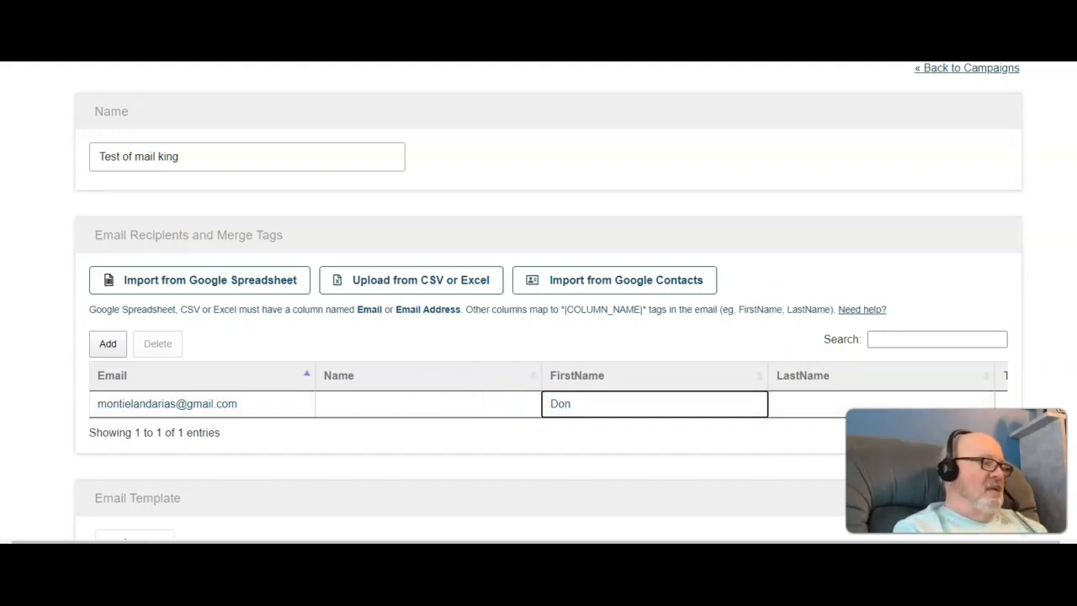
Step: Add a second recipient row, paste the recipient's email address and enter their first name
click(108, 345)
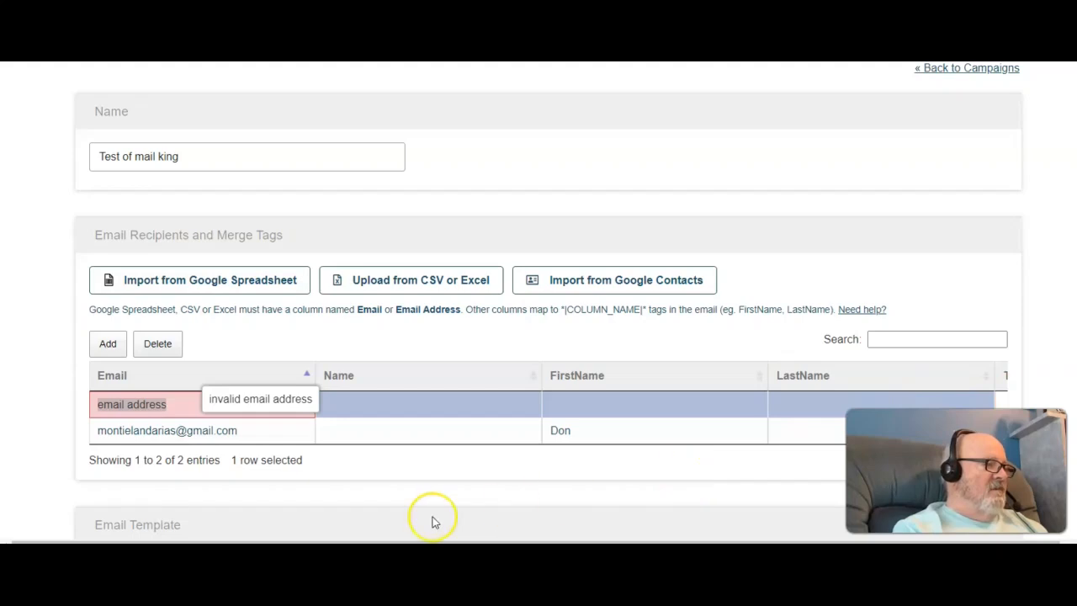
click(182, 403)
drag(182, 403, 95, 401)
key(ctrl+v)
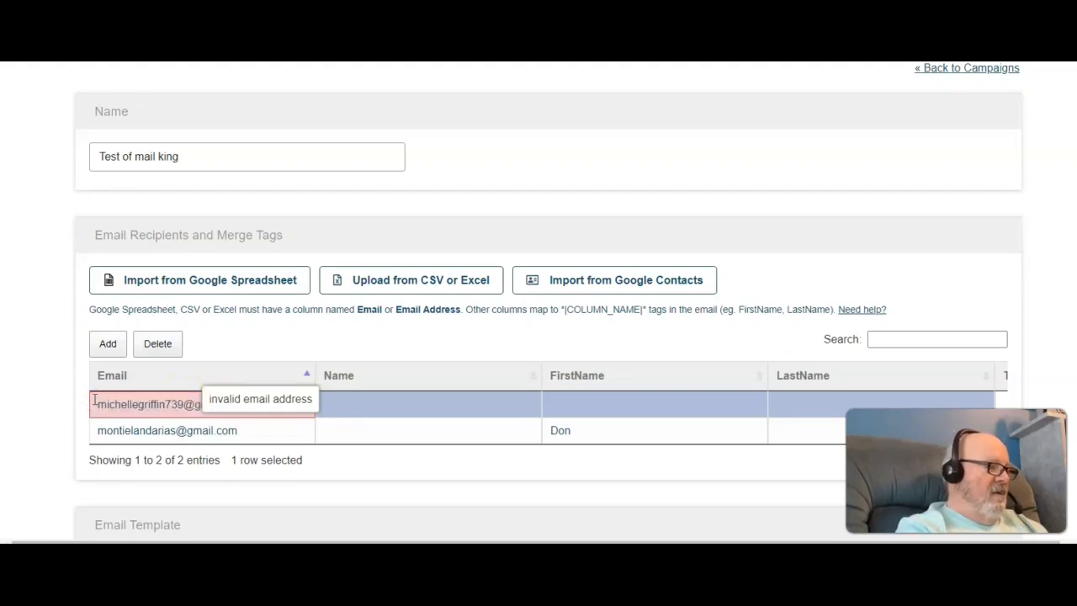
click(567, 400)
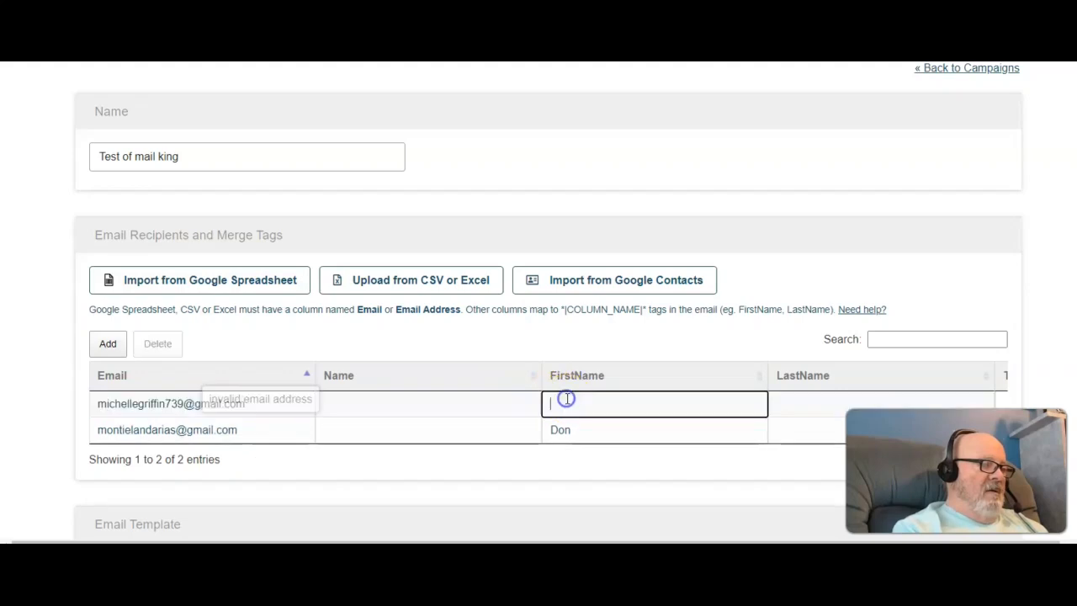
text(Mary)
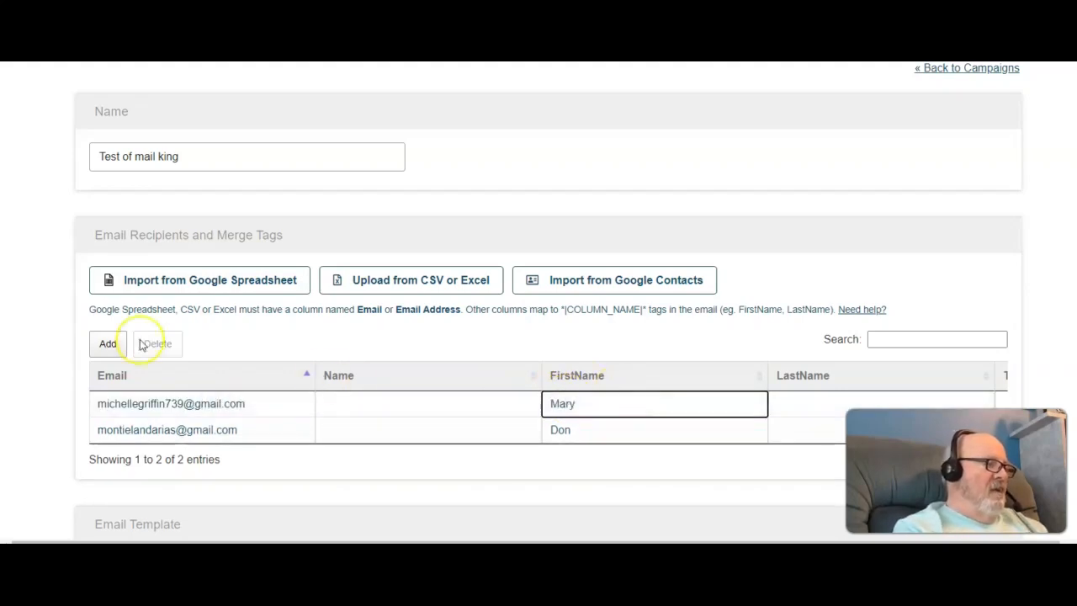
Step: Add a third recipient row, paste the recipient's email address and enter their first name
click(108, 345)
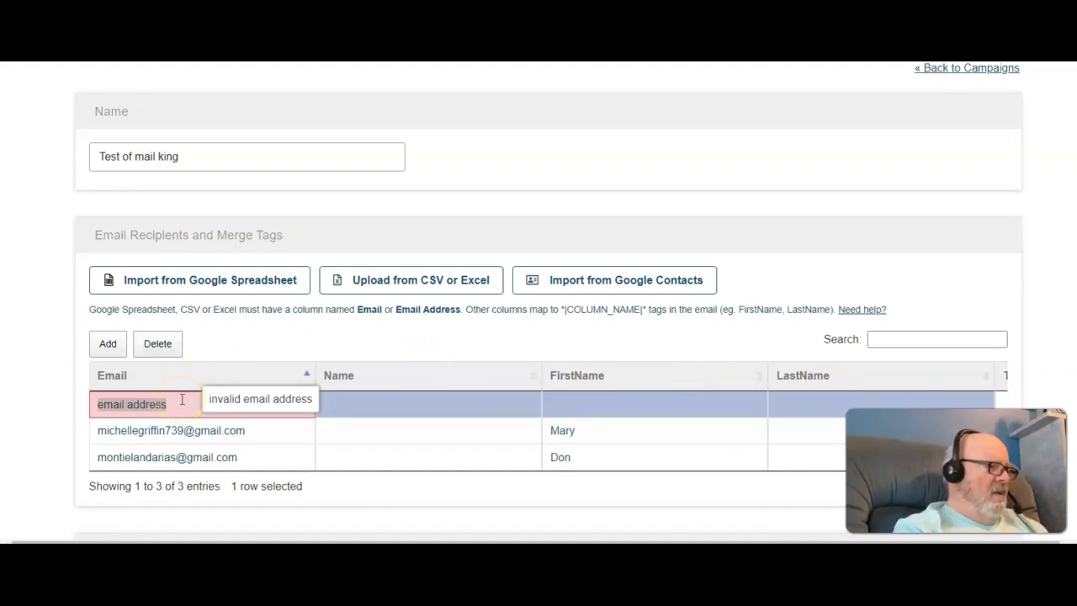
drag(179, 403, 87, 405)
key(ctrl+v)
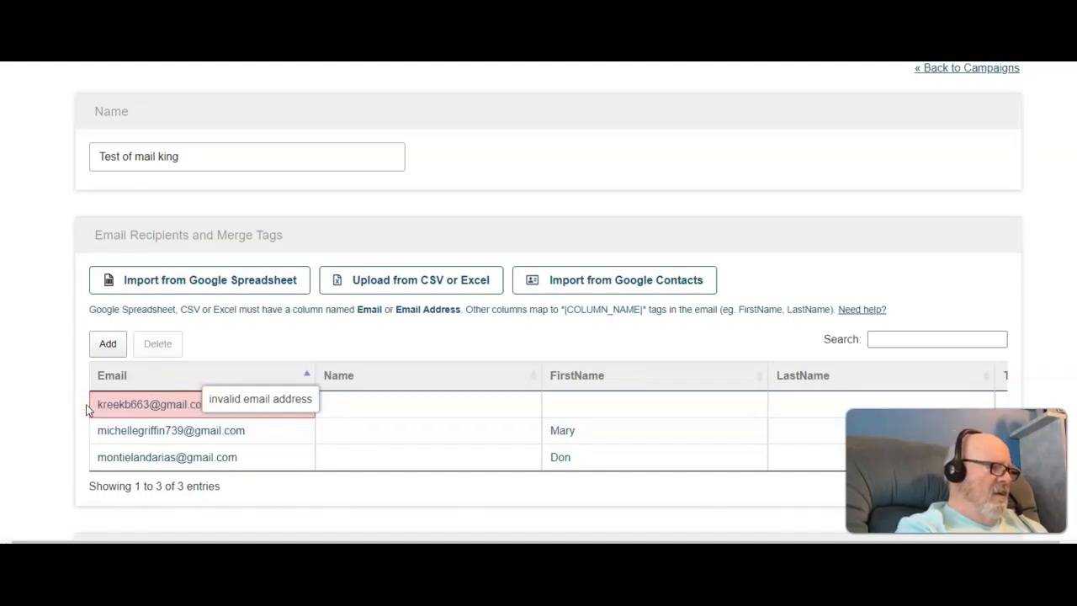
click(570, 403)
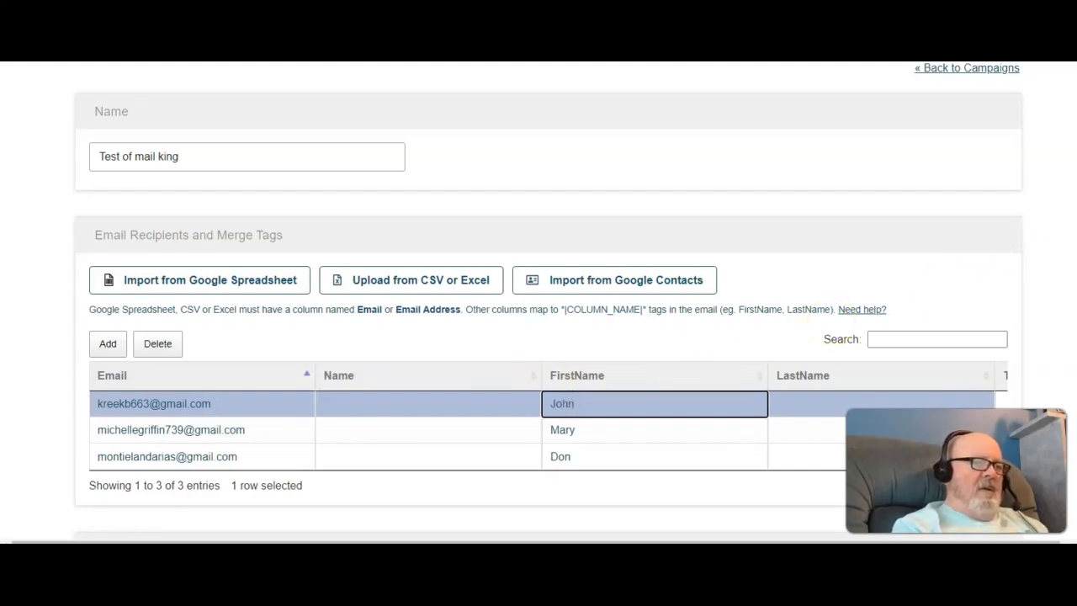
Step: Replace the email template with a blank HTML designed email template
scroll(547, 301, down, 3)
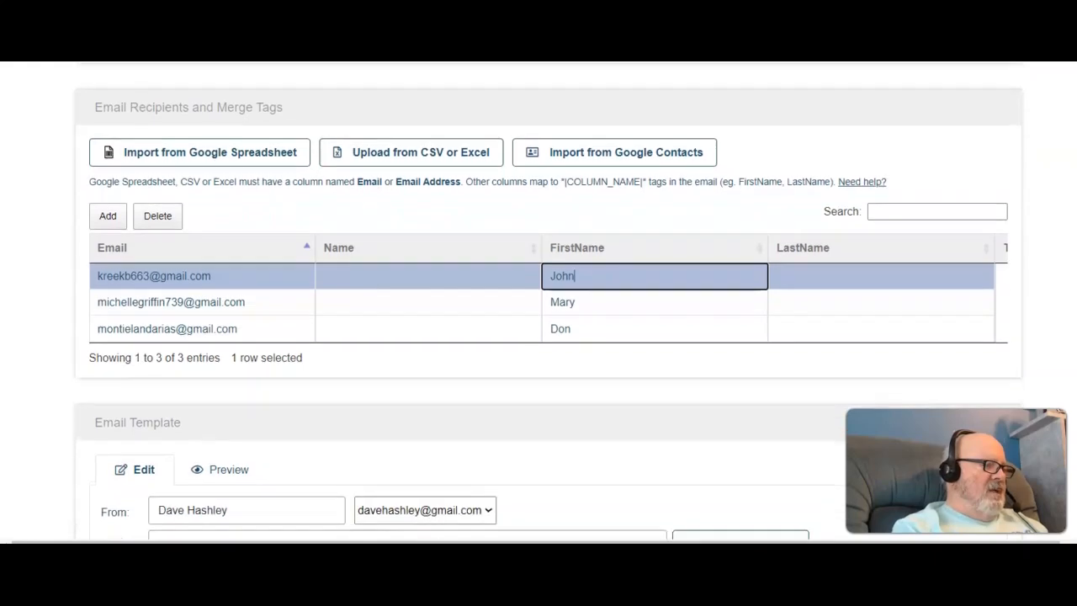
scroll(548, 302, down, 2)
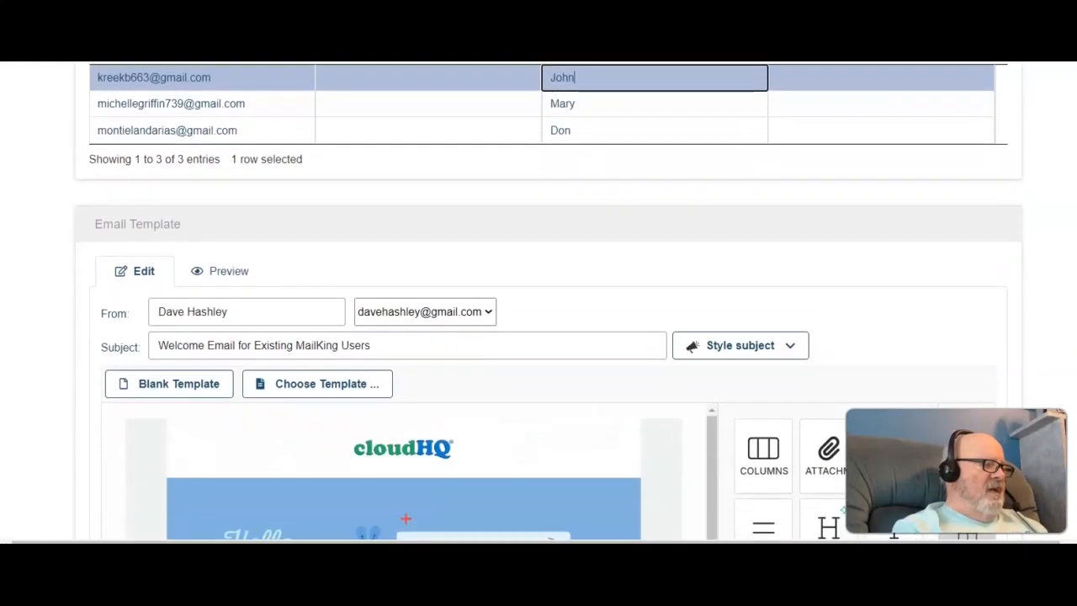
scroll(548, 301, down, 1)
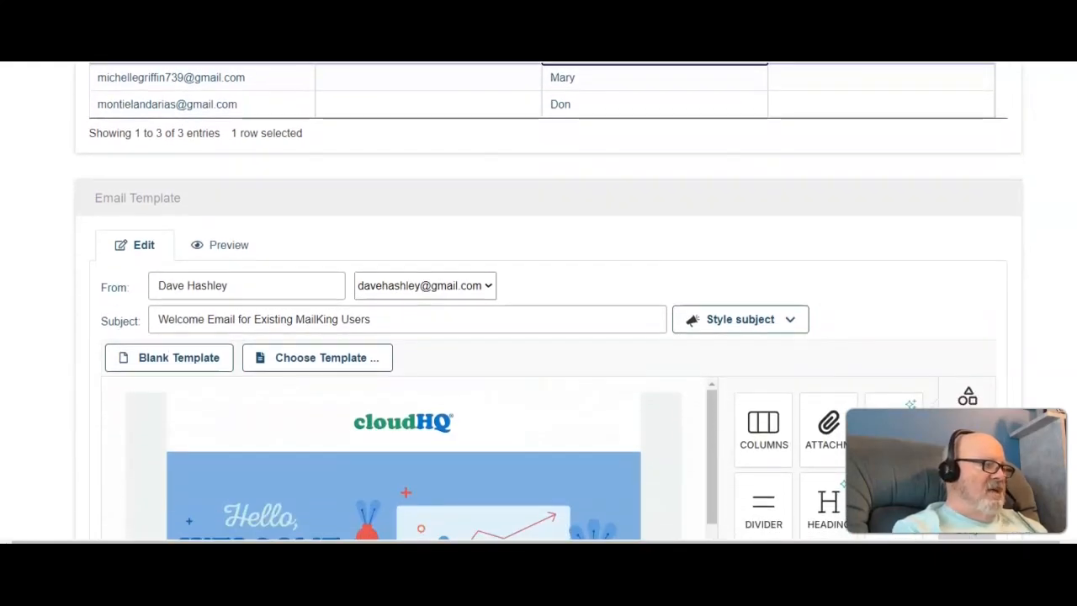
scroll(549, 302, down, 1)
scroll(549, 301, down, 1)
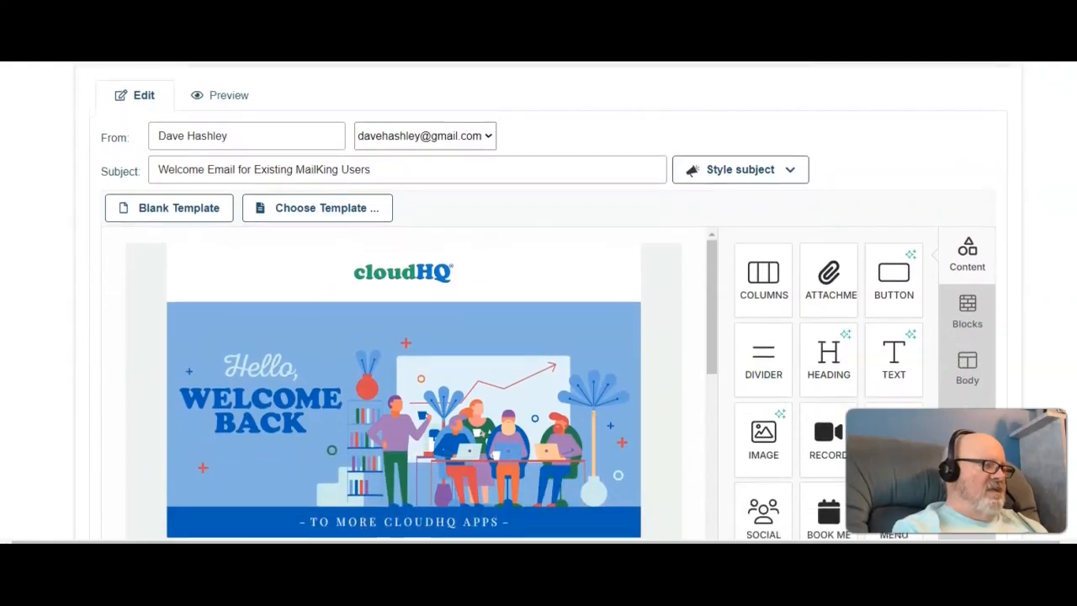
scroll(548, 301, down, 3)
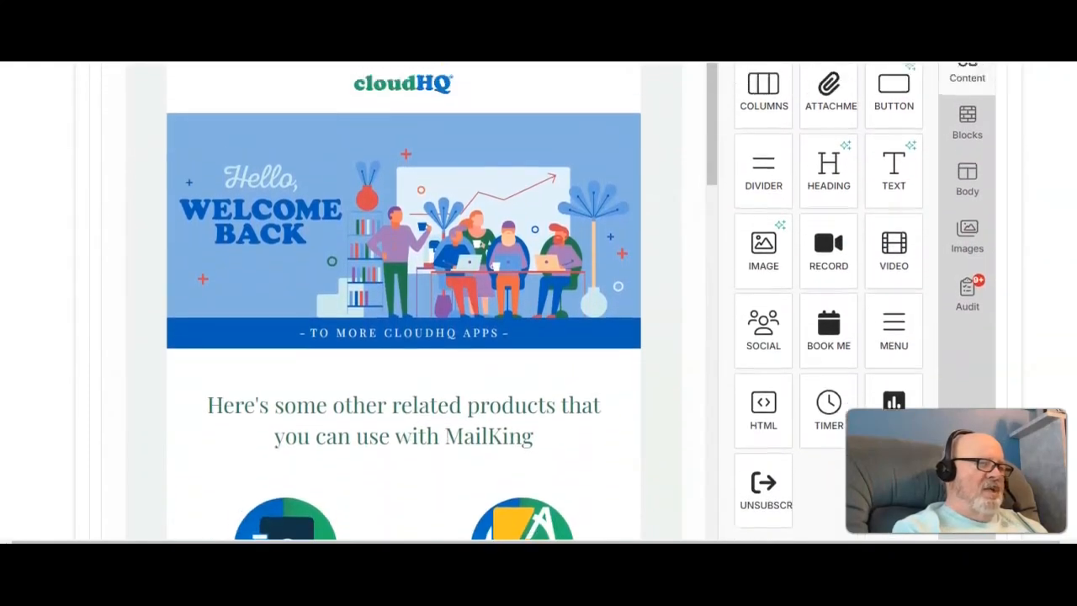
scroll(549, 301, up, 3)
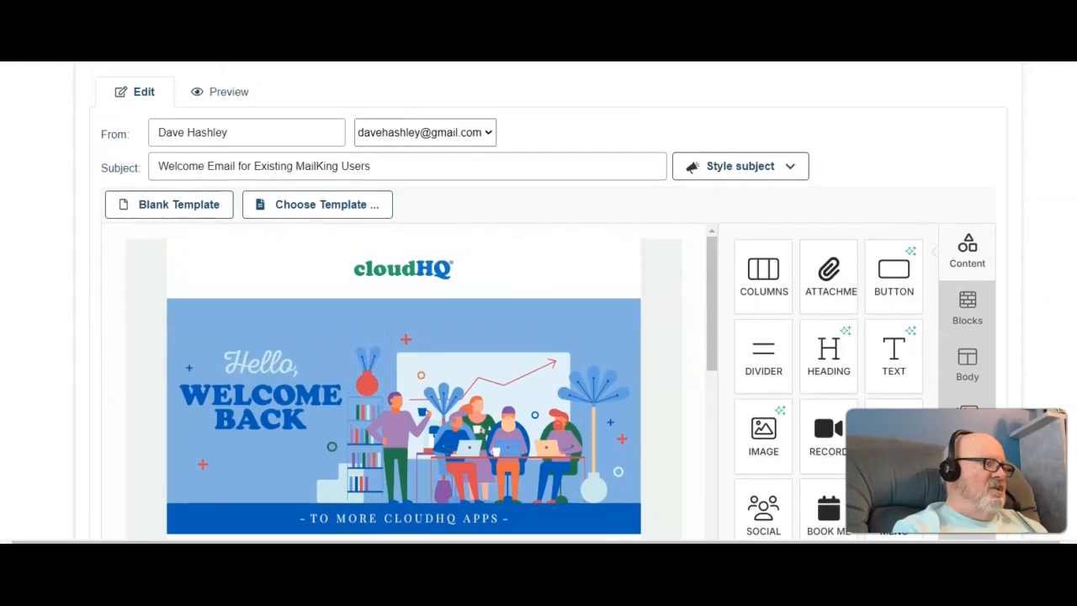
click(189, 206)
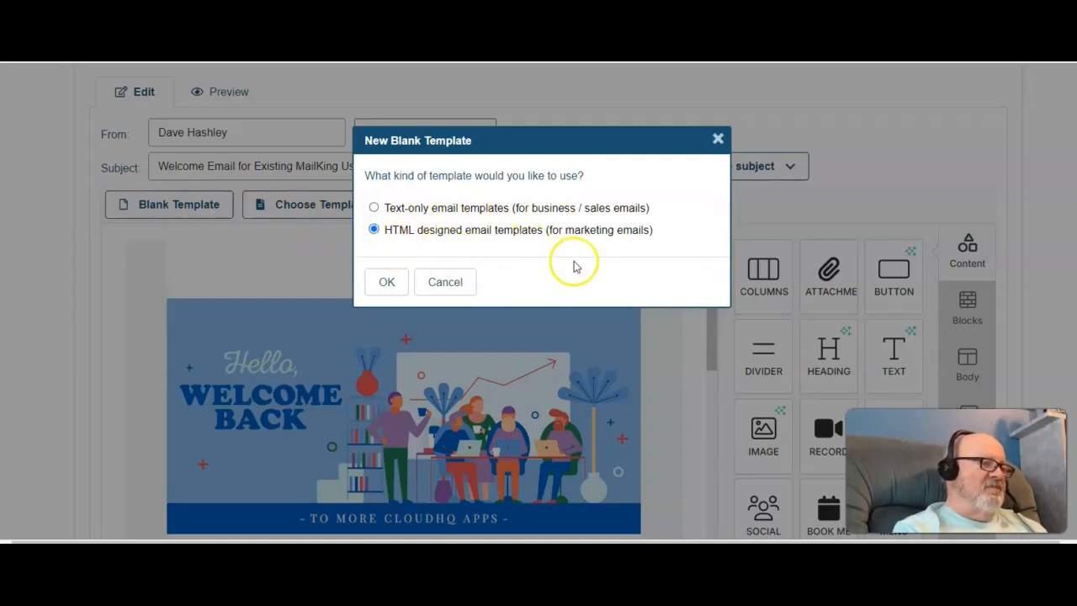
click(392, 284)
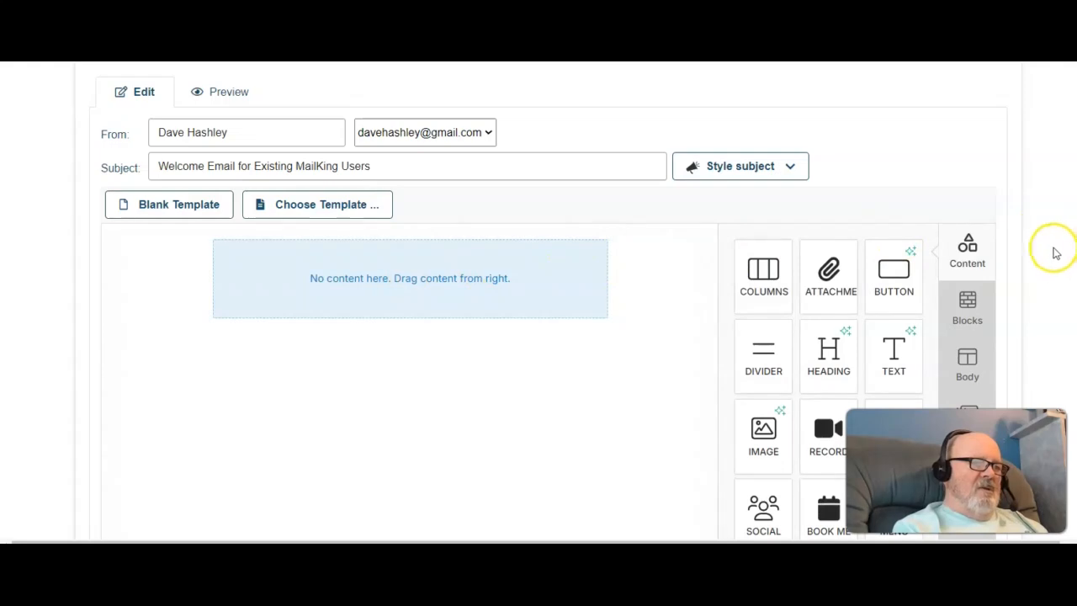
Step: Add an image block to the template and upload "Luxury meets affordability.png" into it
scroll(1009, 252, down, 1)
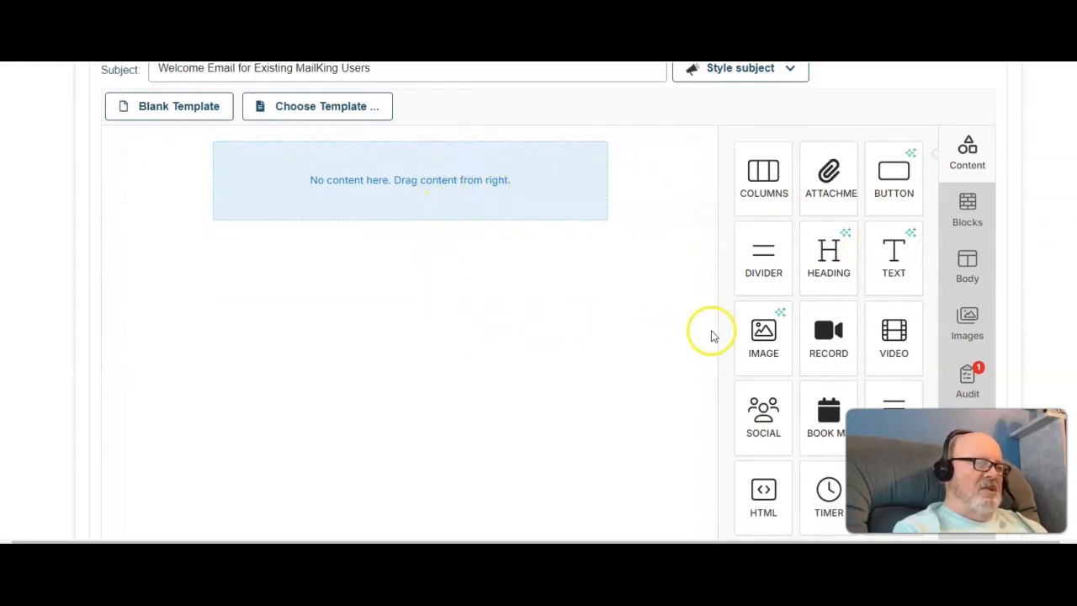
mouse_move(773, 345)
mouse_down()
mouse_move(673, 328)
mouse_move(533, 284)
mouse_move(472, 196)
mouse_up()
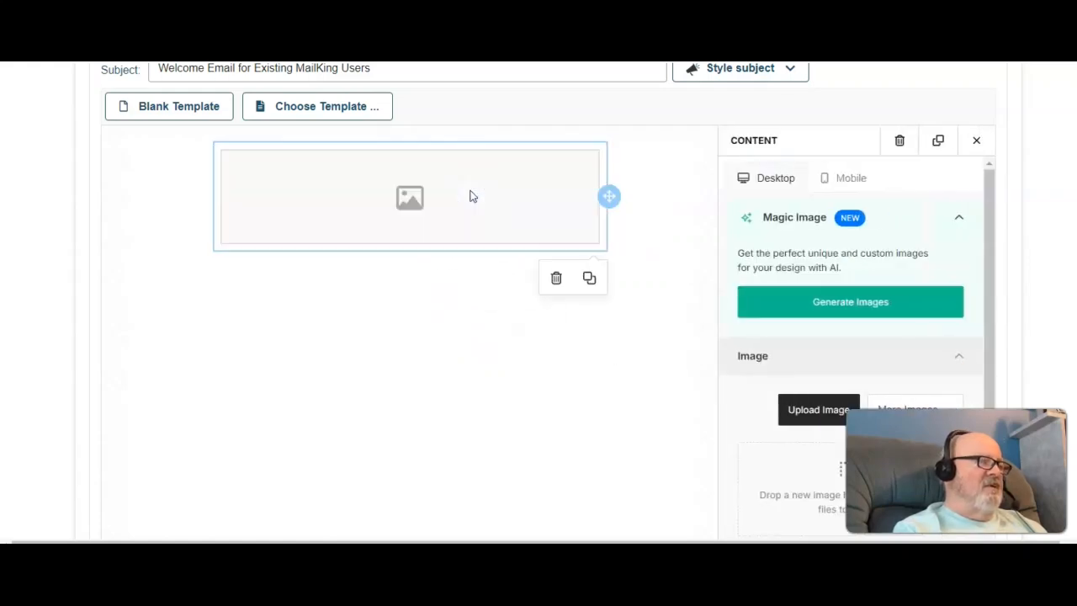
click(410, 197)
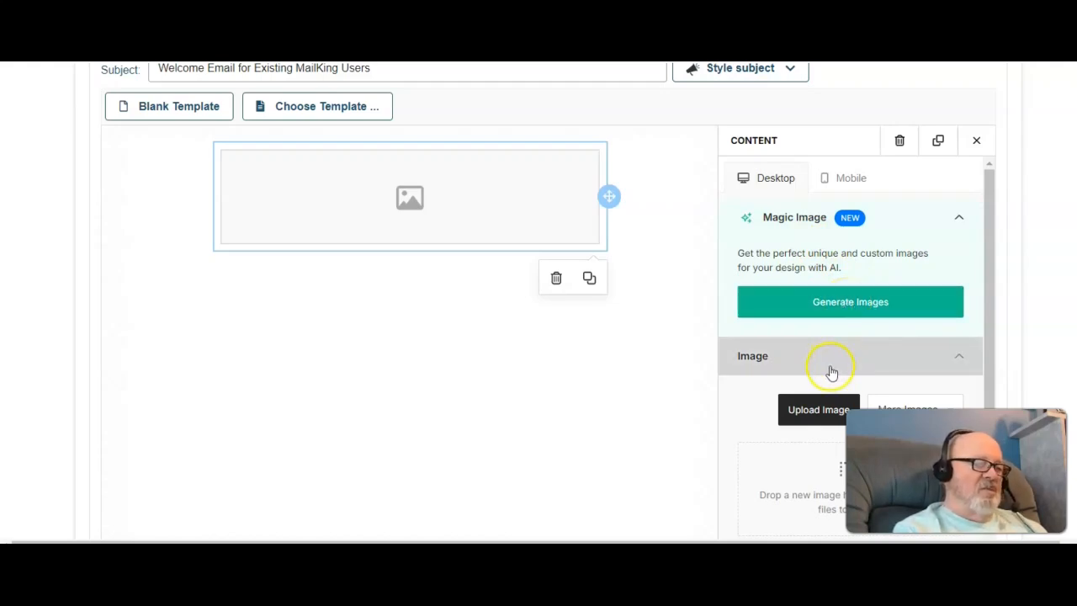
click(826, 411)
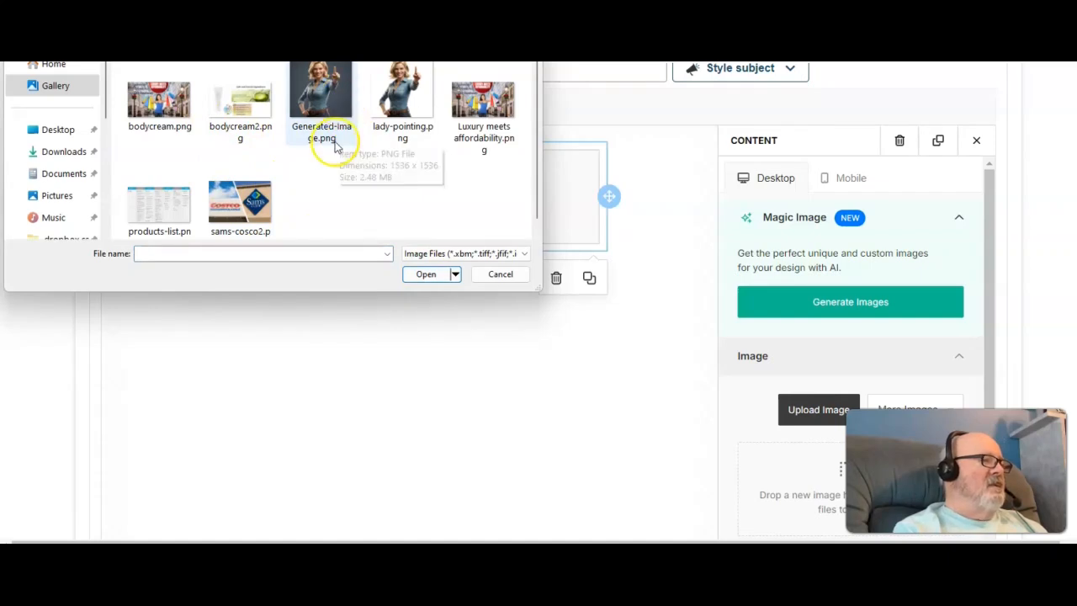
click(477, 103)
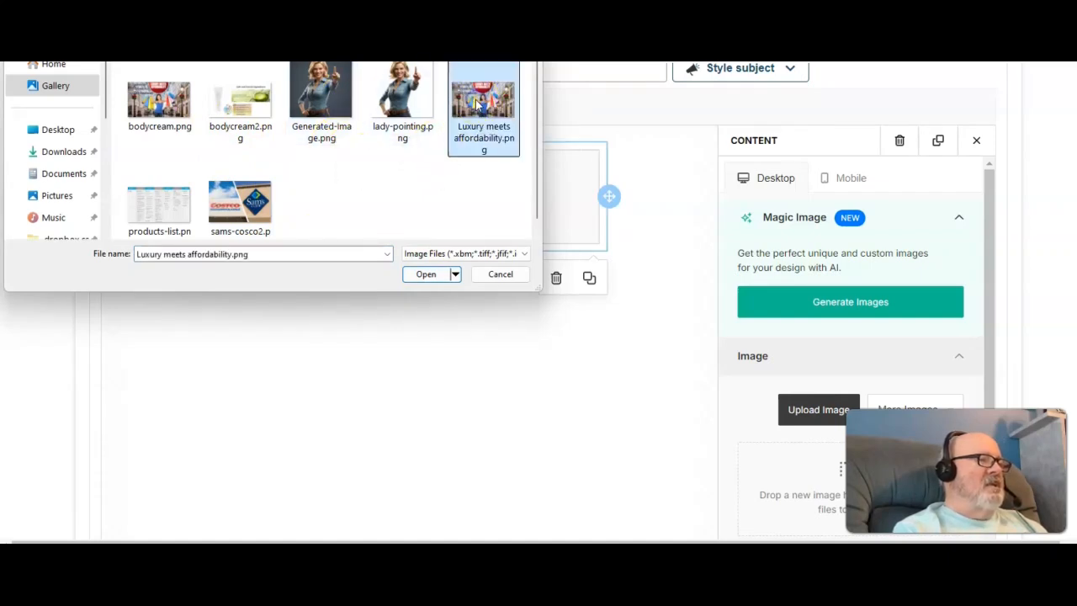
click(425, 273)
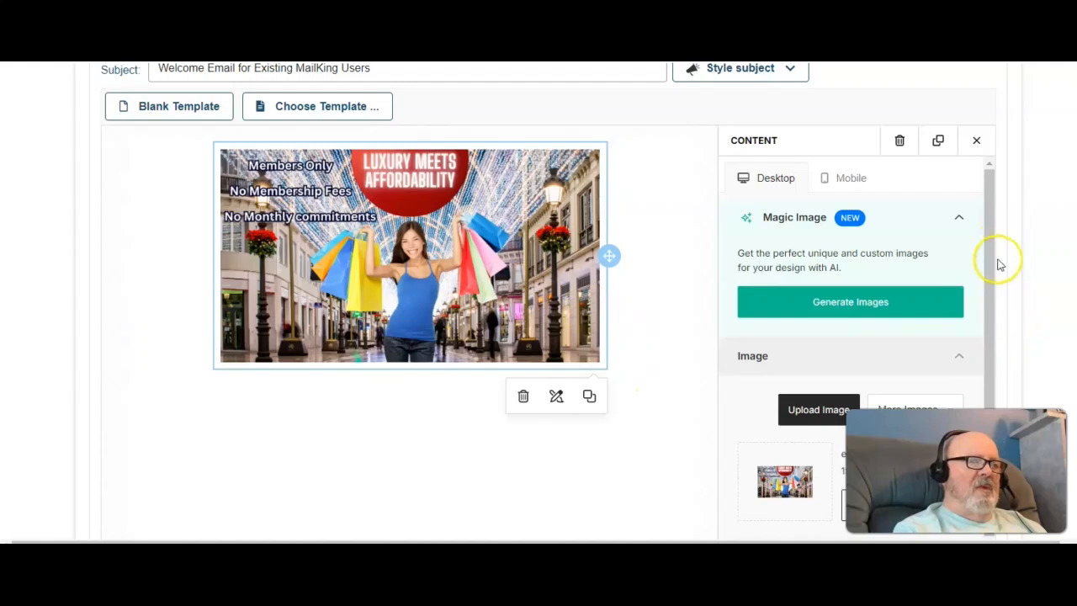
Step: Add a button block below the image
click(975, 143)
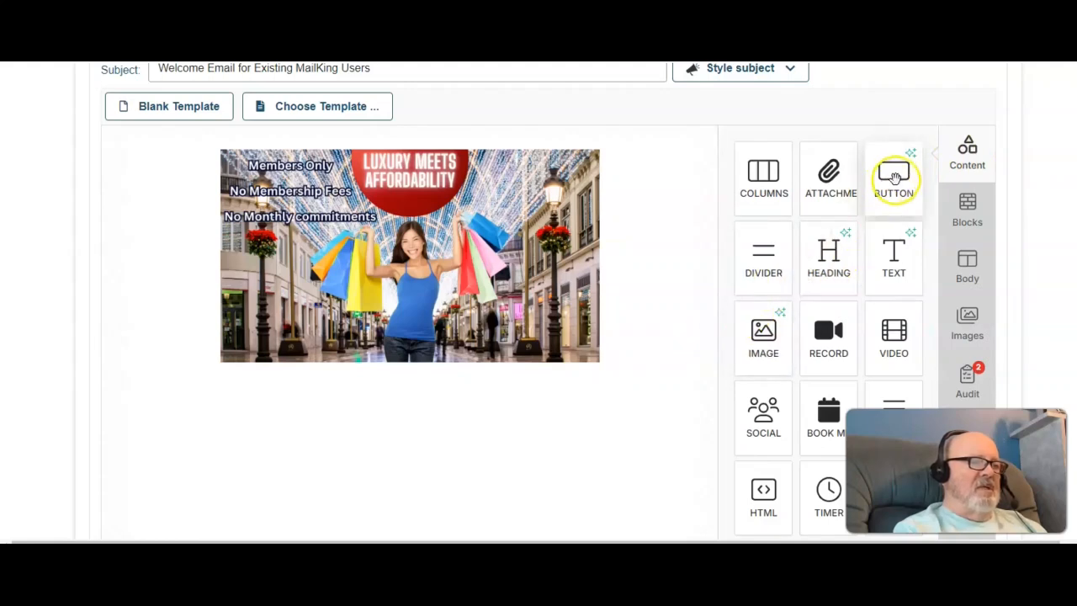
mouse_move(895, 175)
mouse_down()
mouse_move(784, 264)
mouse_move(596, 360)
mouse_move(488, 396)
mouse_up()
drag(434, 421, 409, 435)
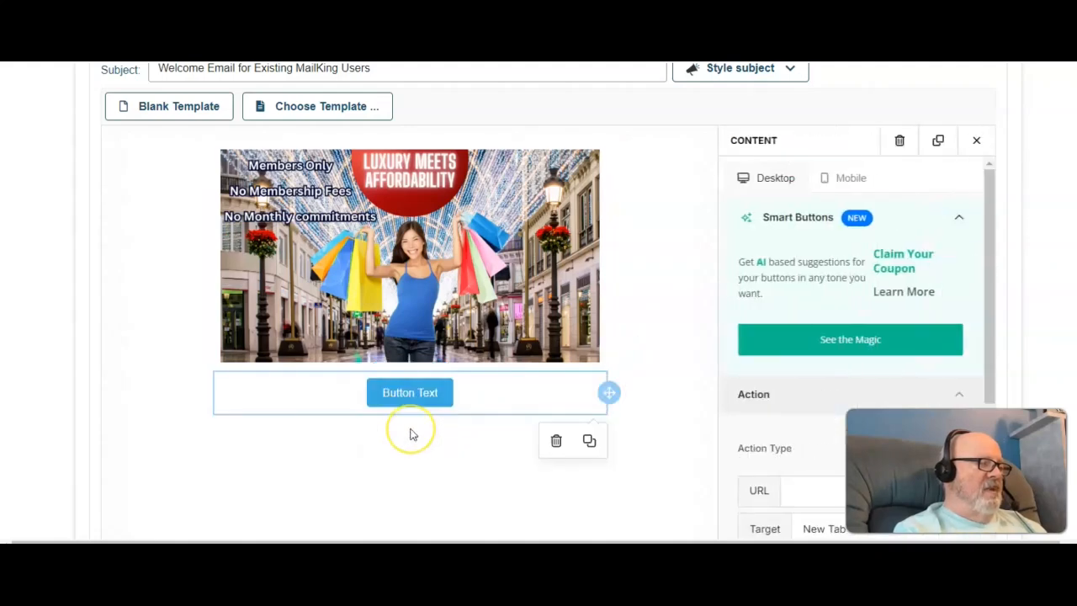
click(978, 143)
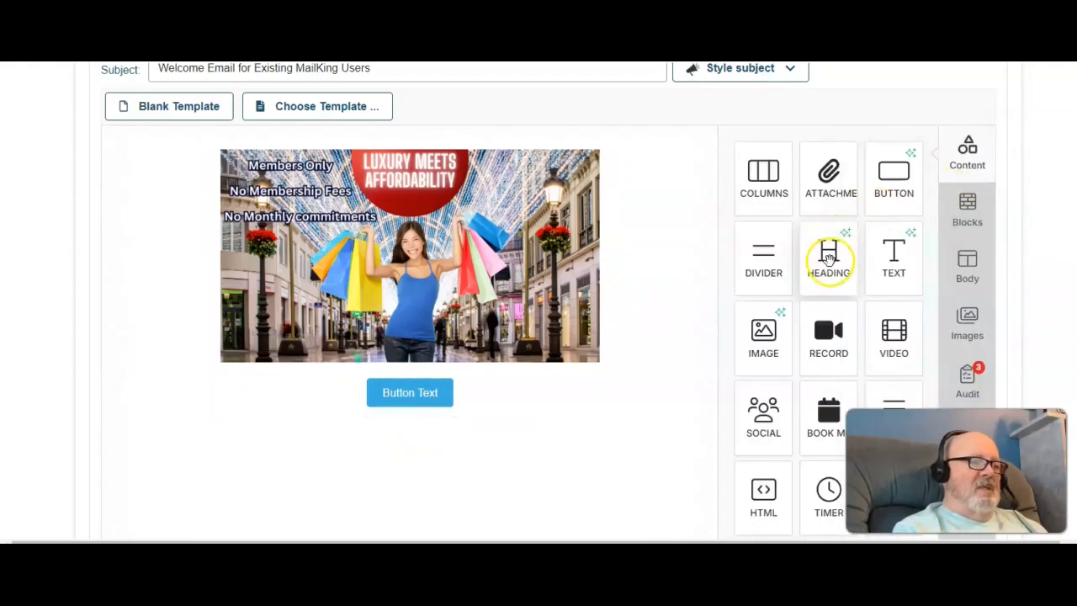
Step: Insert a heading between the image and button reading "Click below to see what it is all about"
drag(831, 252, 420, 370)
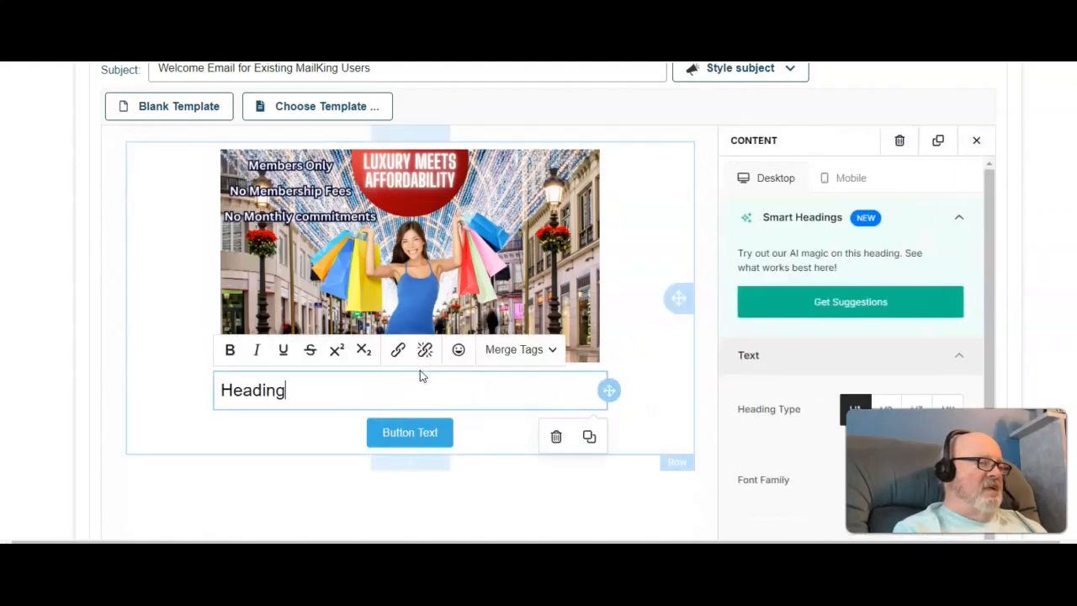
click(369, 389)
key(BackSpace)
key(BackSpace)
key(BackSpace)
key(BackSpace)
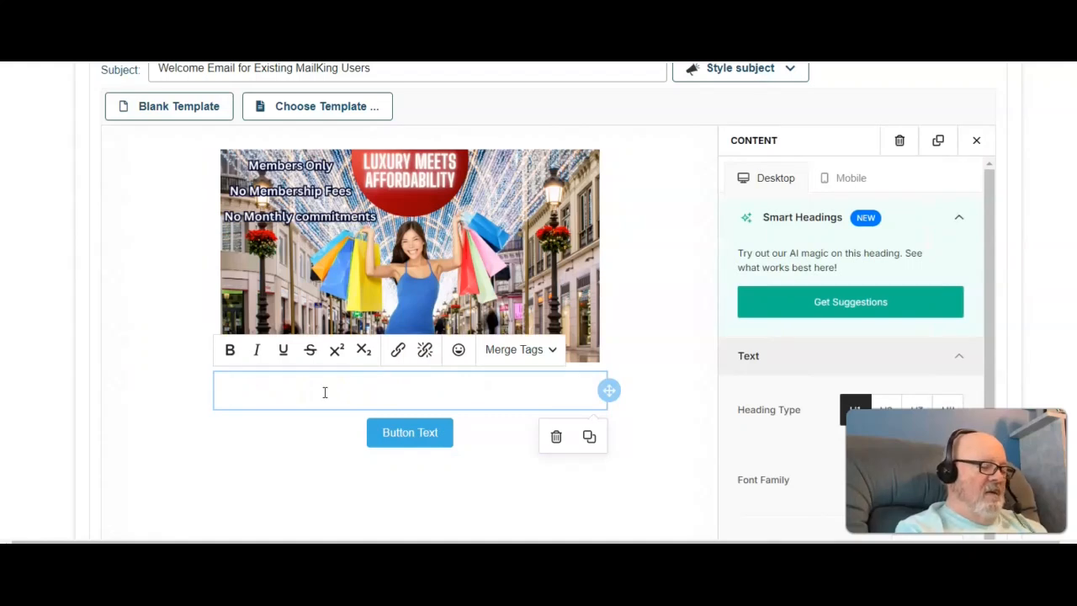
text(Click below to see what it)
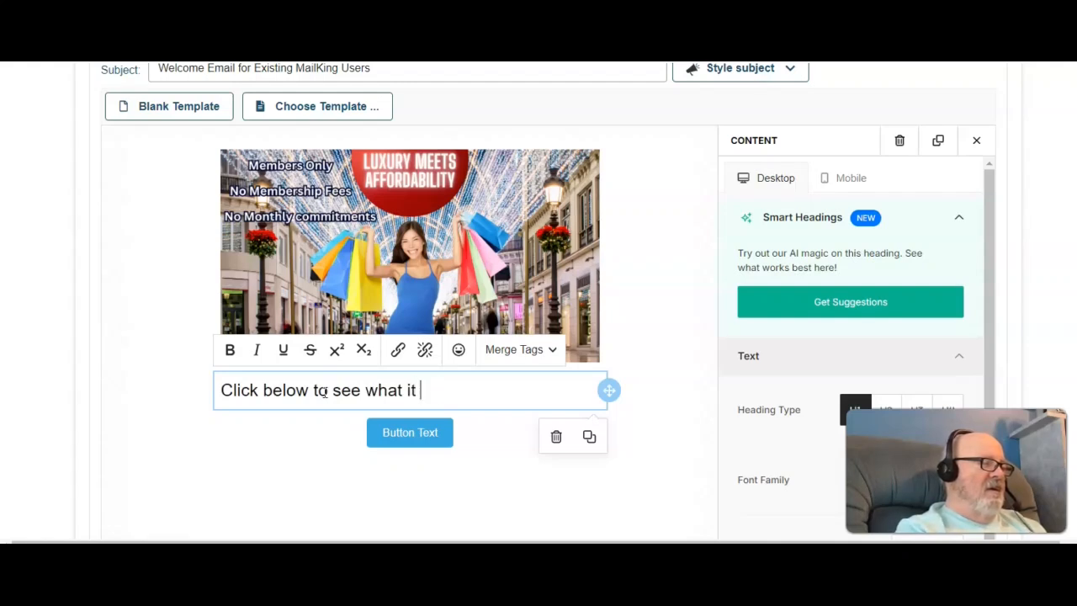
text( is all about)
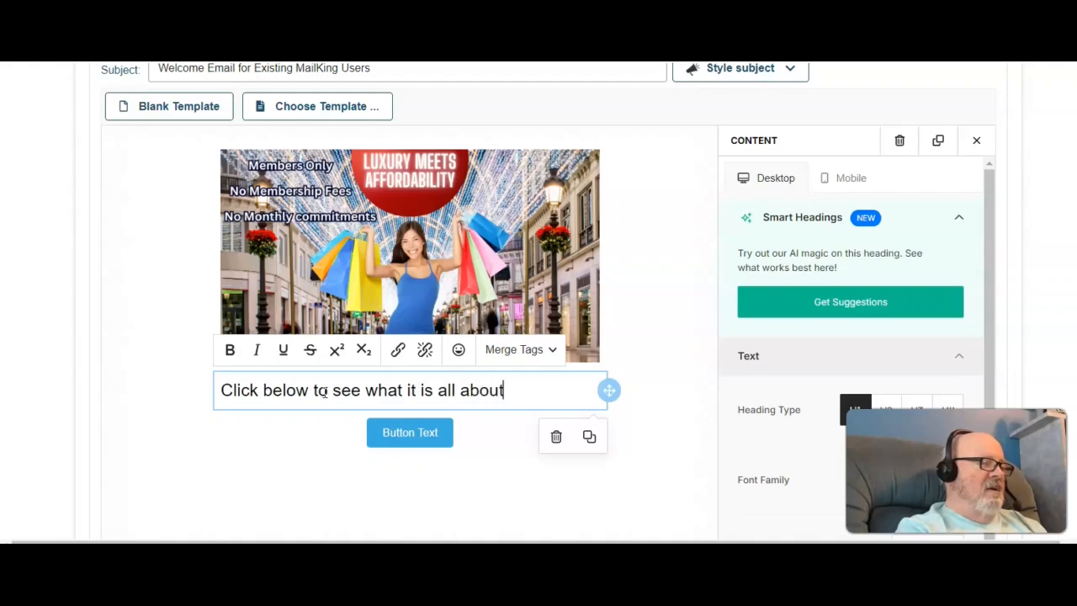
Step: Finish the heading with an ellipsis and close the heading's settings
click(351, 394)
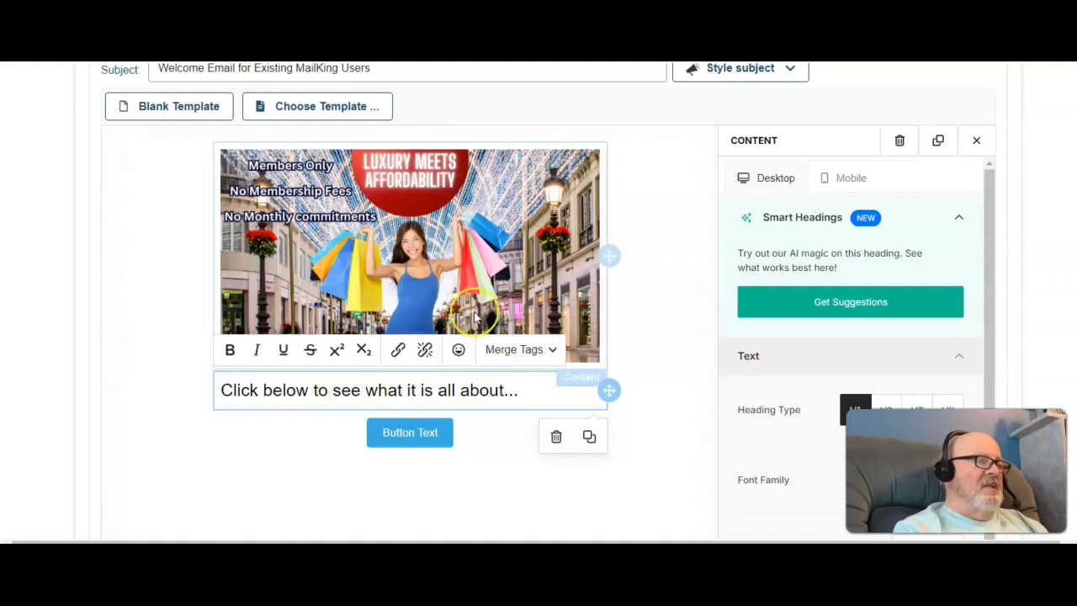
click(151, 208)
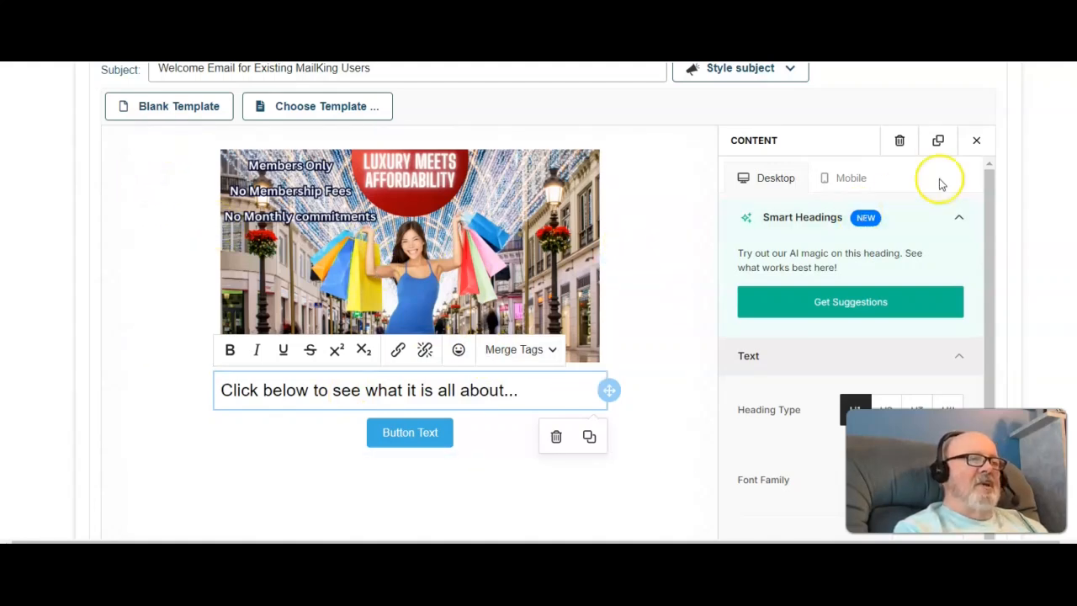
click(975, 143)
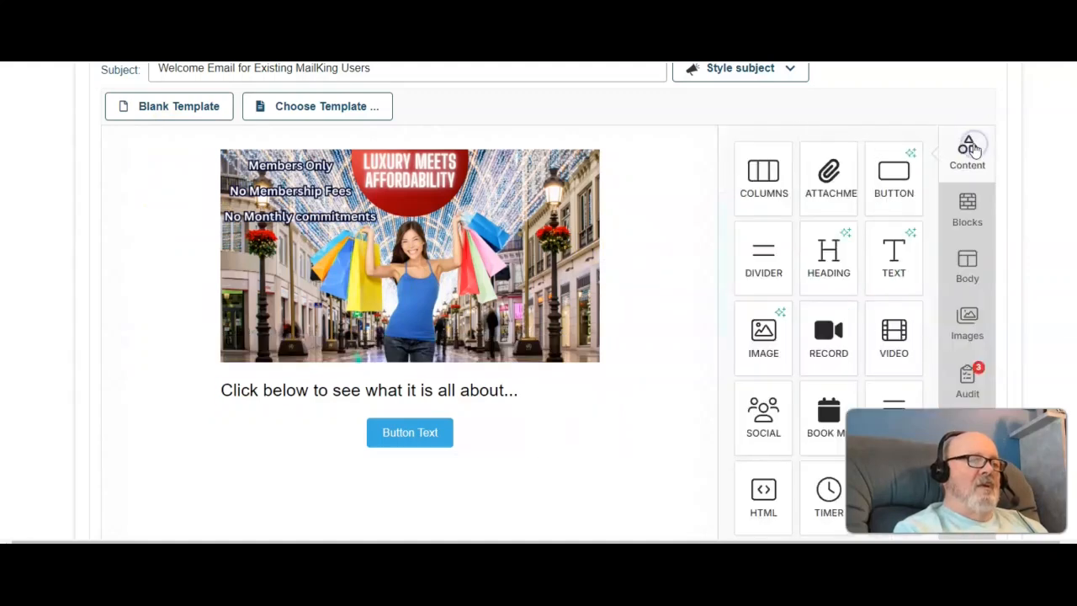
Step: Add a text block at the top of the template, above the image
drag(899, 250, 205, 144)
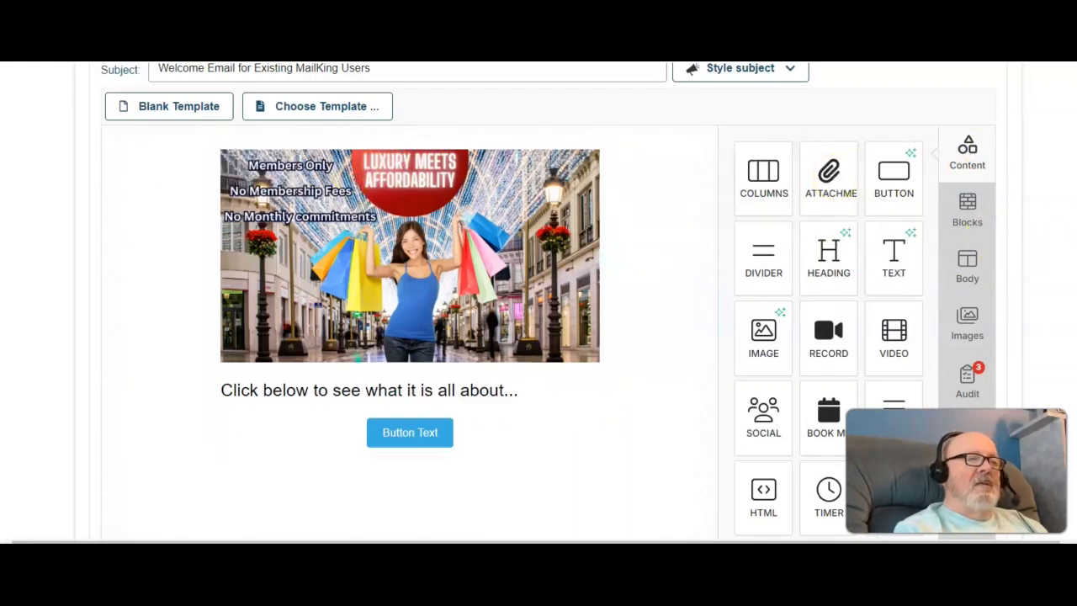
scroll(905, 317, up, 2)
scroll(926, 320, down, 2)
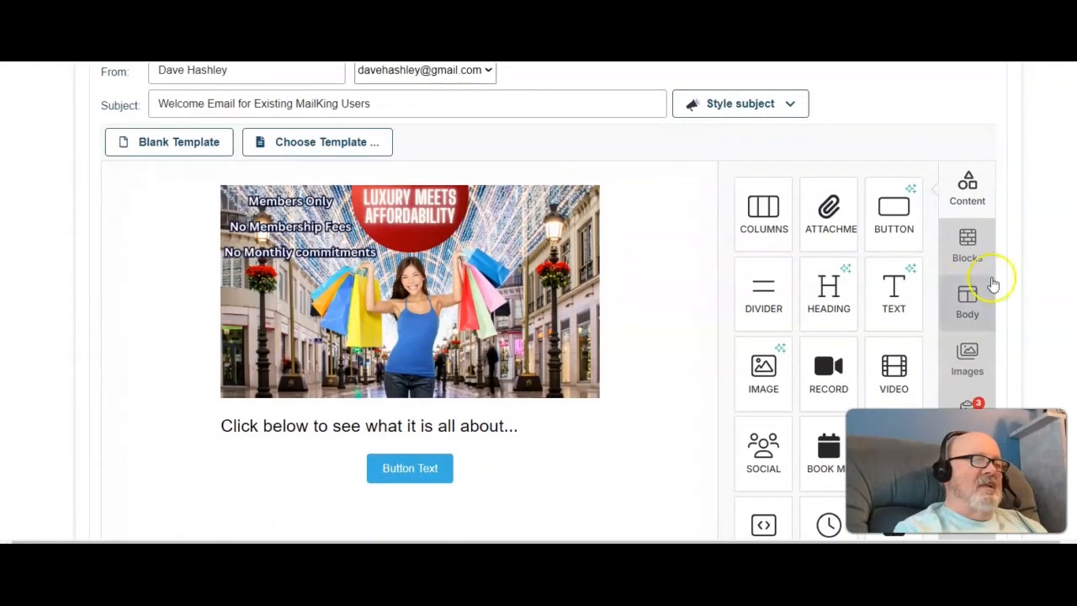
drag(897, 292, 319, 183)
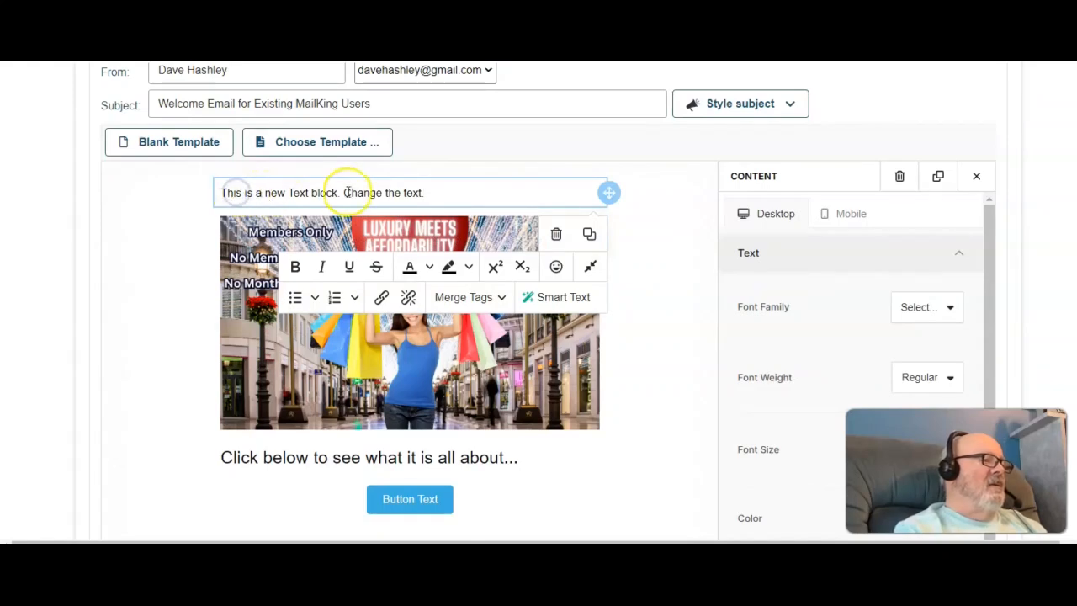
Step: Replace the text block's placeholder with the greeting "Hi *|First_Name|*" using the first-name merge tag
drag(443, 192, 212, 195)
click(212, 196)
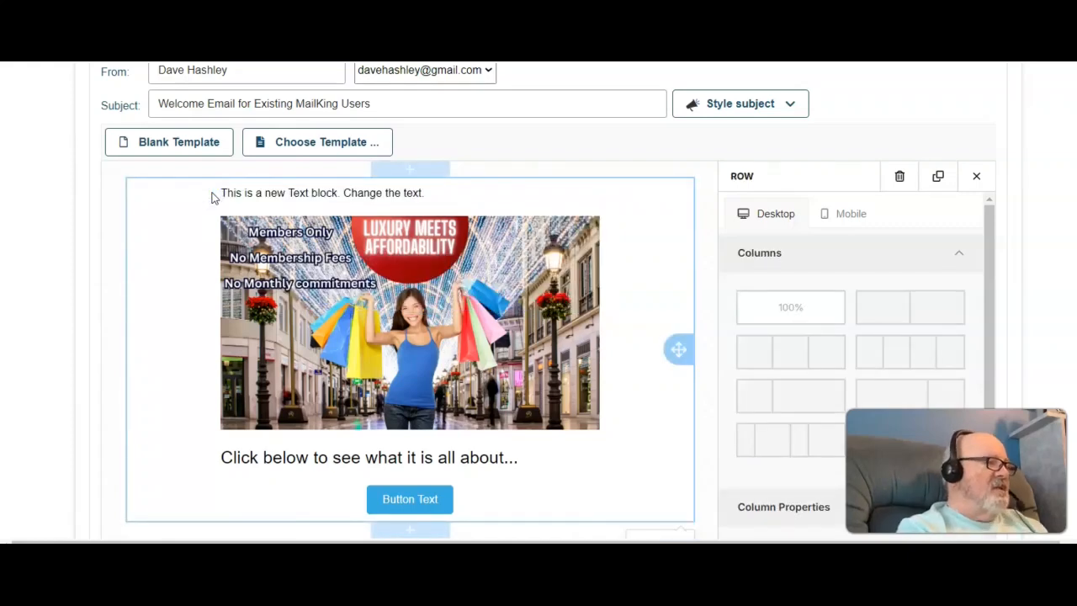
click(430, 195)
drag(431, 195, 220, 200)
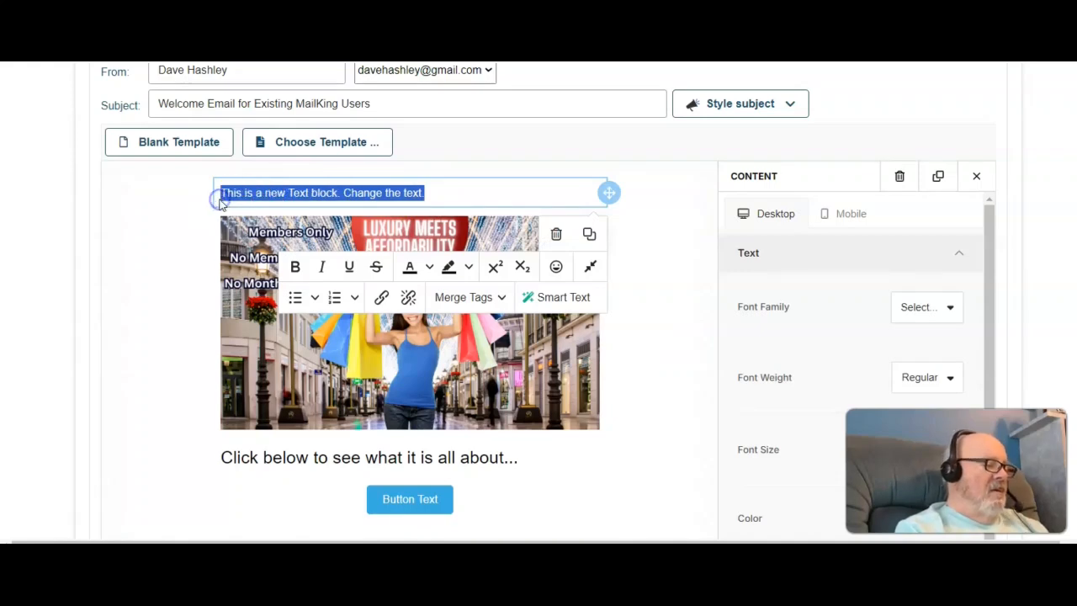
text(Hi  *)
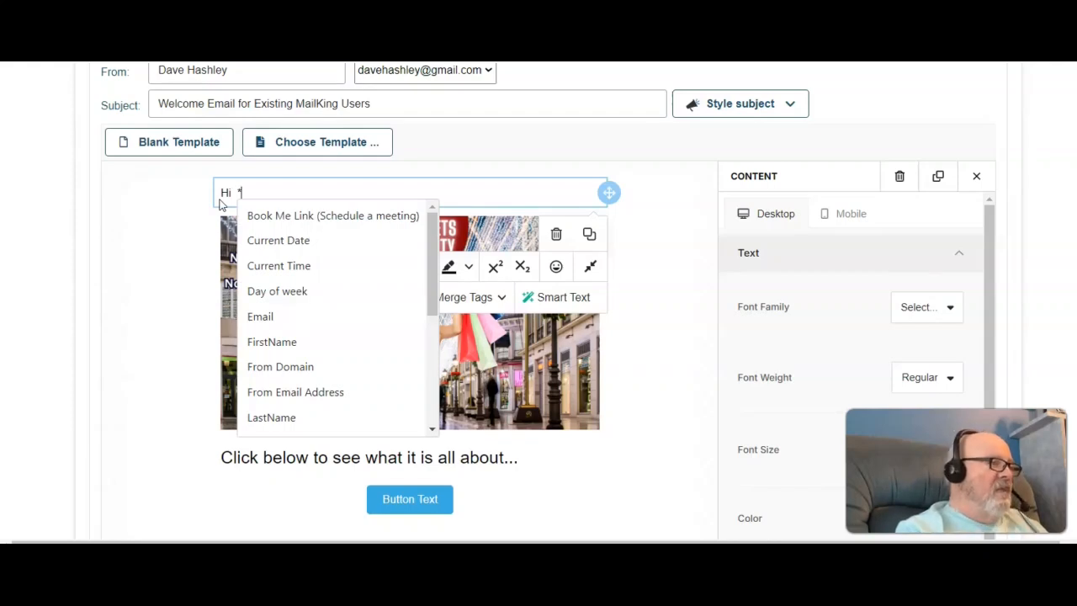
text(|First_Name|*)
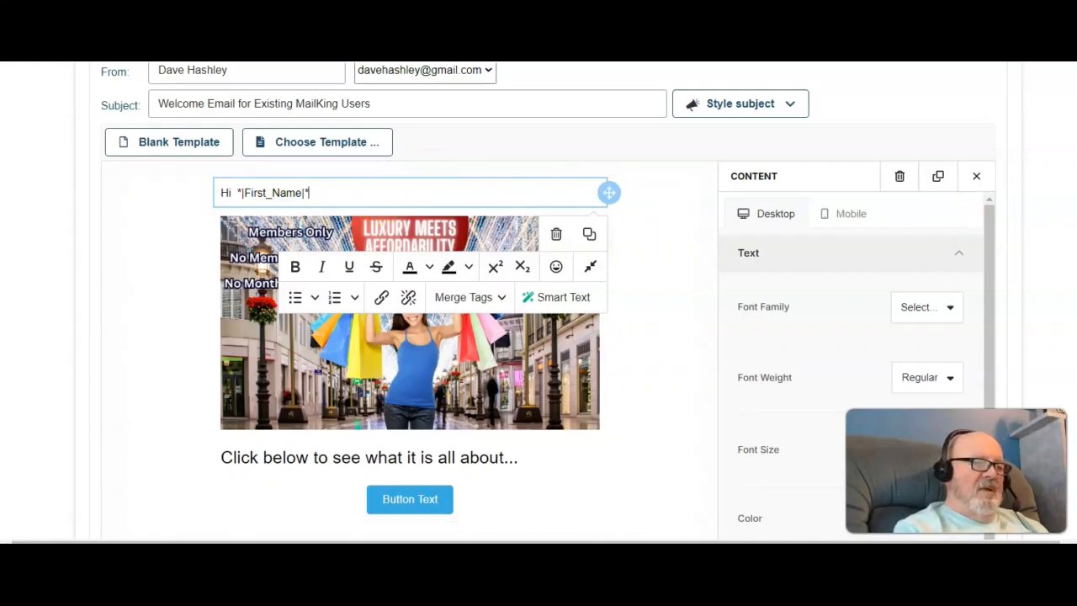
scroll(878, 196, up, 5)
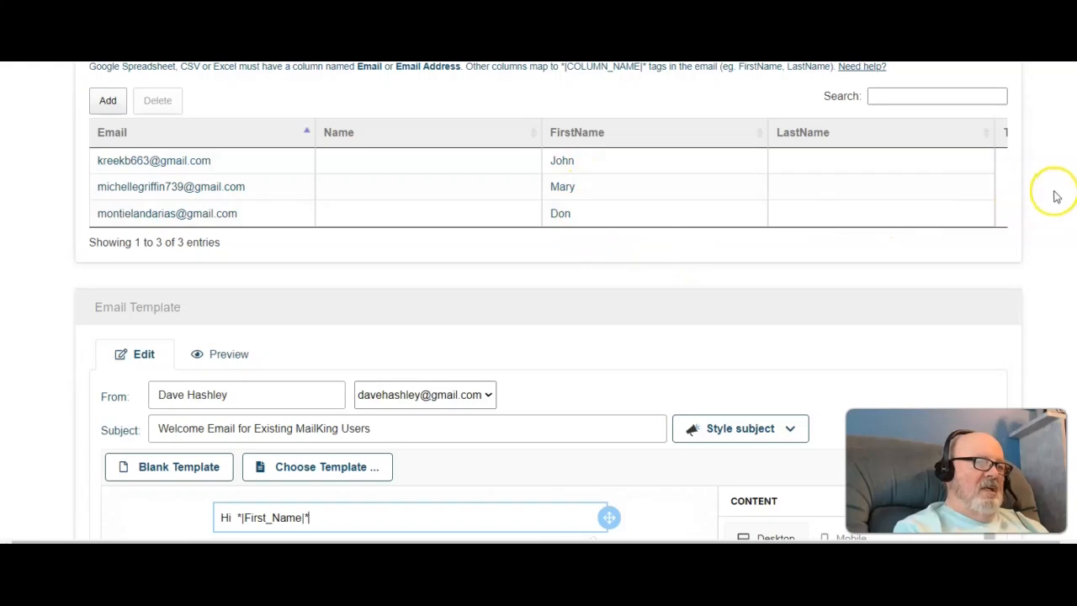
scroll(1069, 186, down, 3)
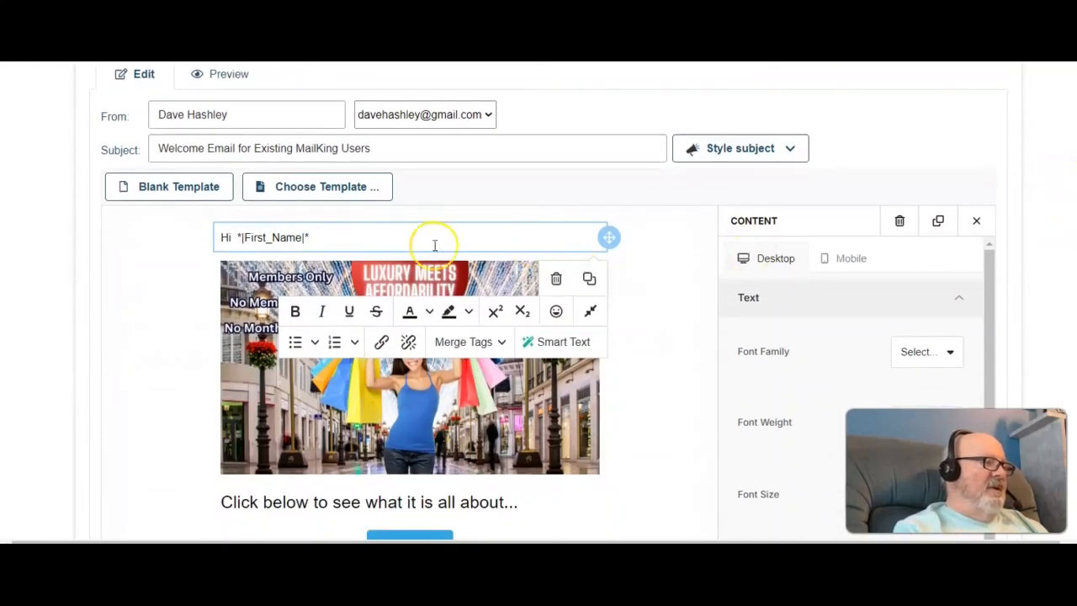
Step: Continue the greeting with "Here's the info you requested.." after the merge tag
click(328, 237)
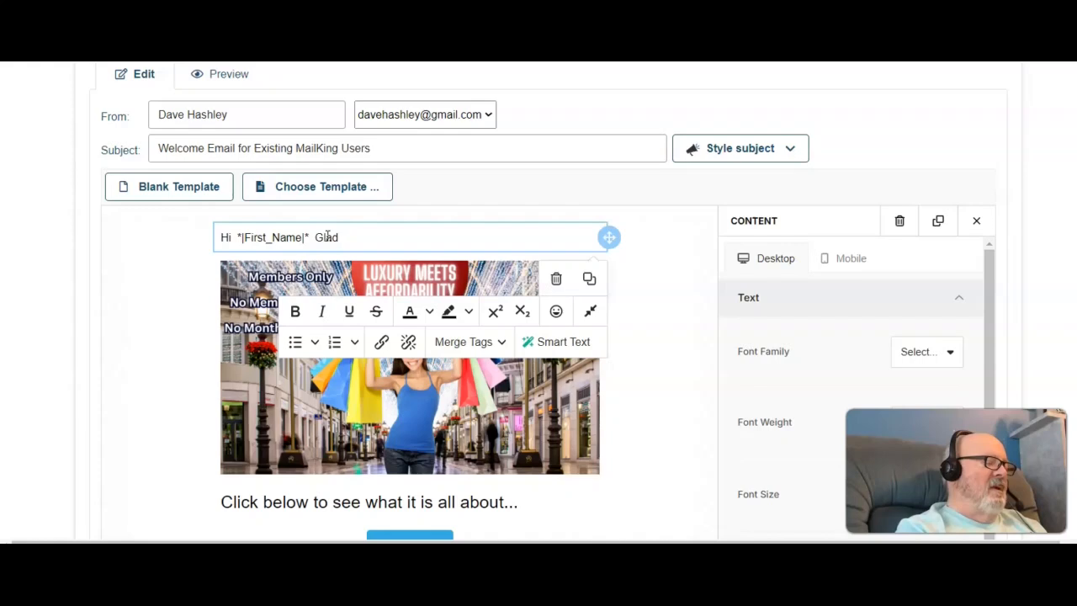
key(BackSpace)
key(BackSpace)
key(BackSpace)
key(BackSpace)
key(BackSpace)
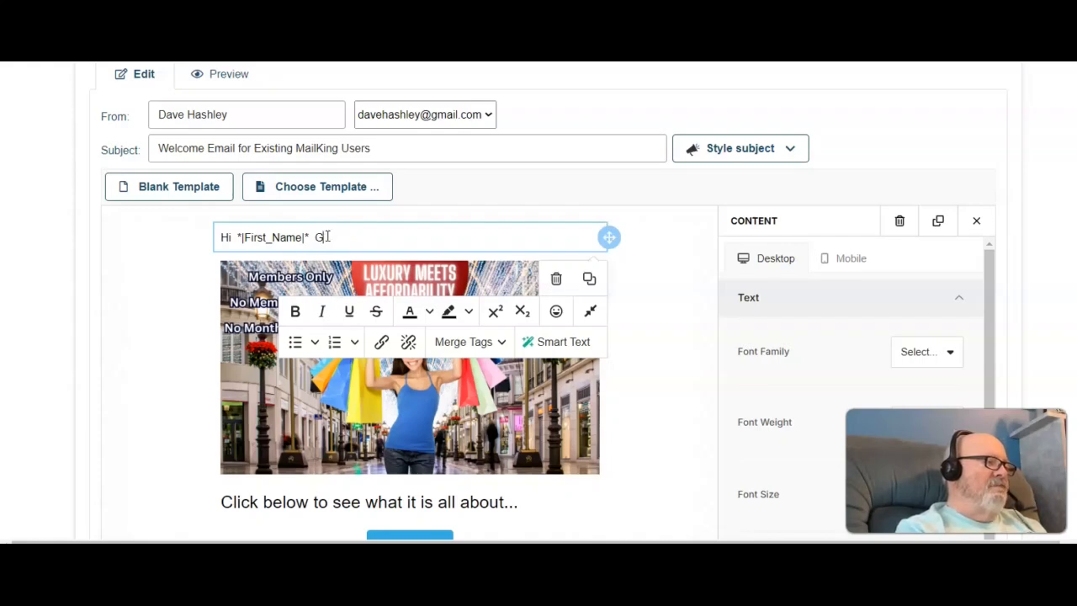
text(Here's the info you requested.)
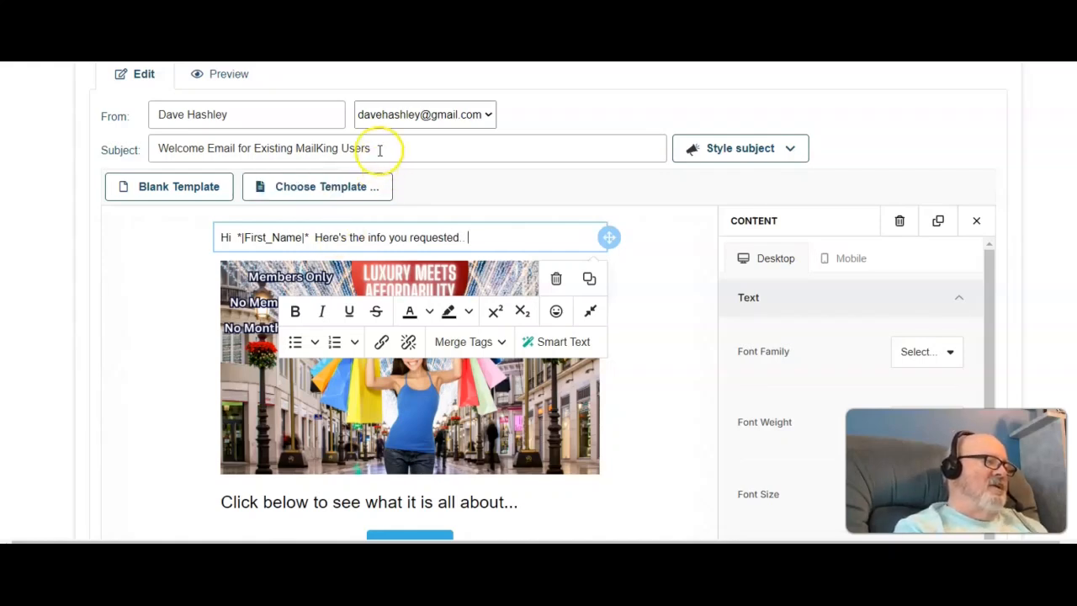
Step: Replace the email subject with "*|First_Name|* Here is the info...", copying the merge tag from the greeting
click(380, 150)
key(BackSpace)
key(BackSpace)
key(BackSpace)
key(BackSpace)
key(BackSpace)
key(BackSpace)
key(BackSpace)
key(BackSpace)
key(BackSpace)
key(BackSpace)
key(BackSpace)
key(BackSpace)
key(BackSpace)
key(BackSpace)
key(BackSpace)
key(BackSpace)
key(BackSpace)
key(BackSpace)
key(BackSpace)
key(BackSpace)
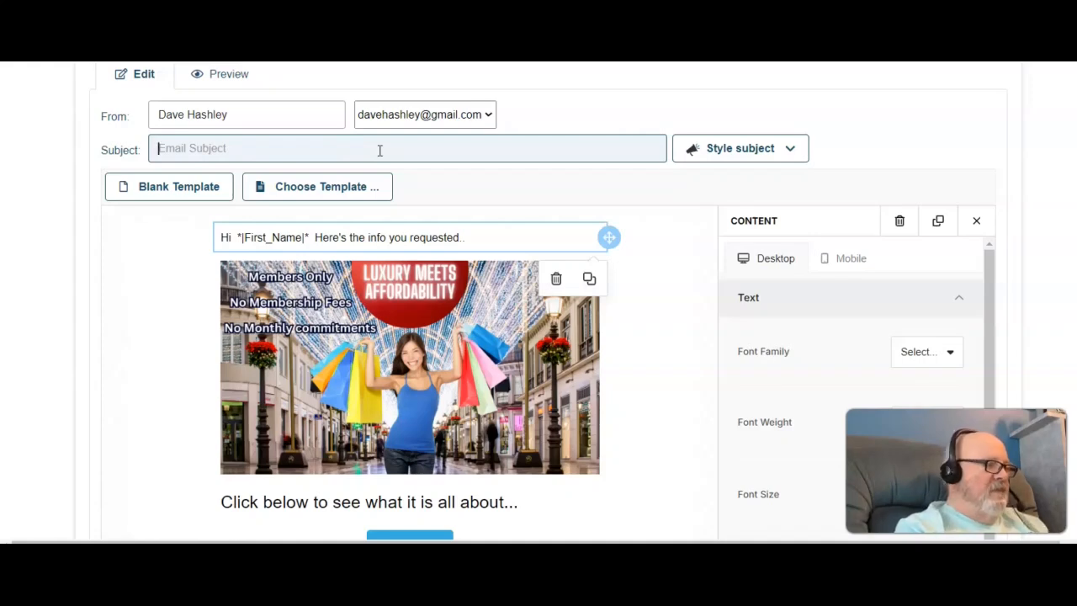
click(309, 237)
drag(309, 237, 235, 237)
key(ctrl+c)
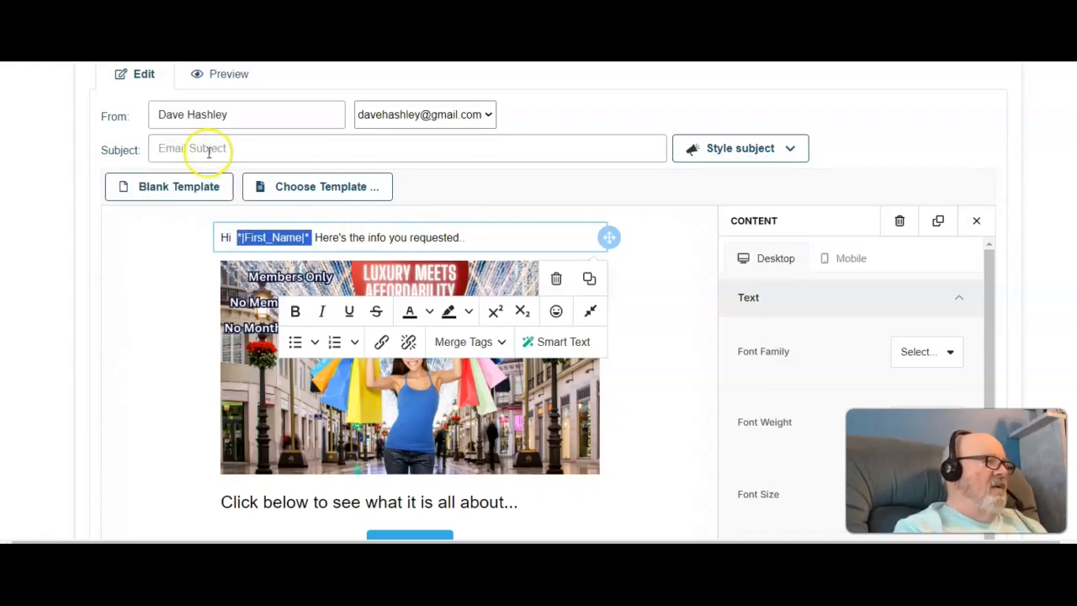
click(179, 147)
key(ctrl+v)
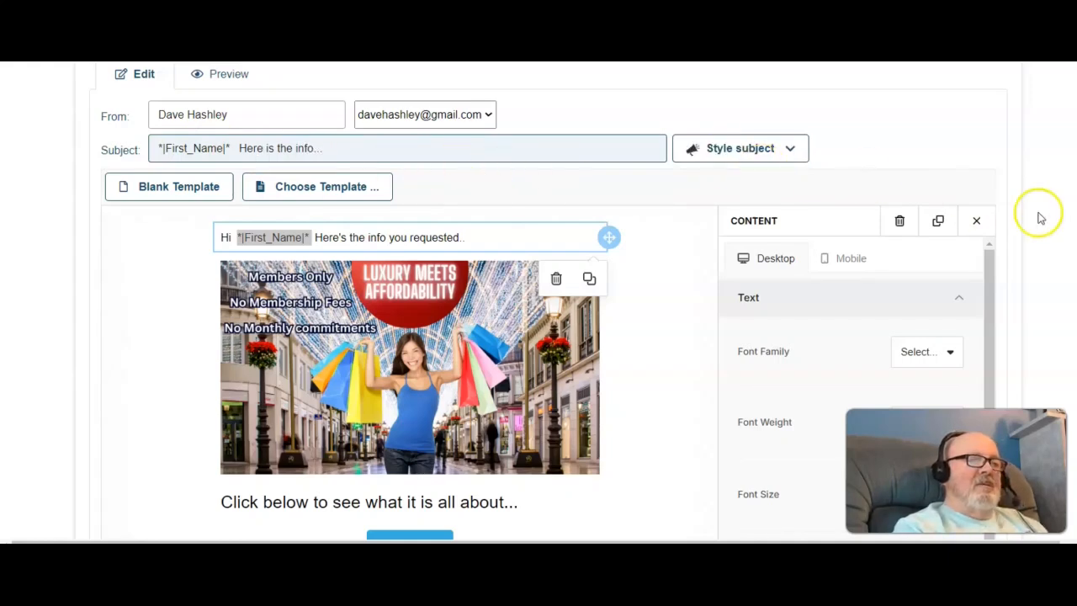
Step: Set the button's Open Website URL to the author's website /mall page
scroll(1068, 220, down, 2)
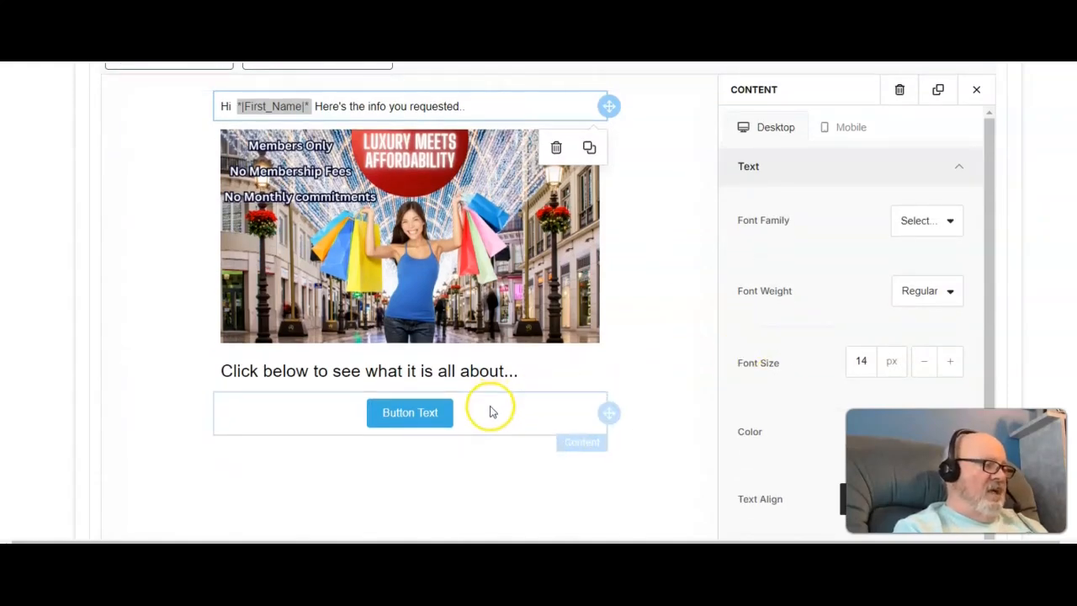
click(429, 413)
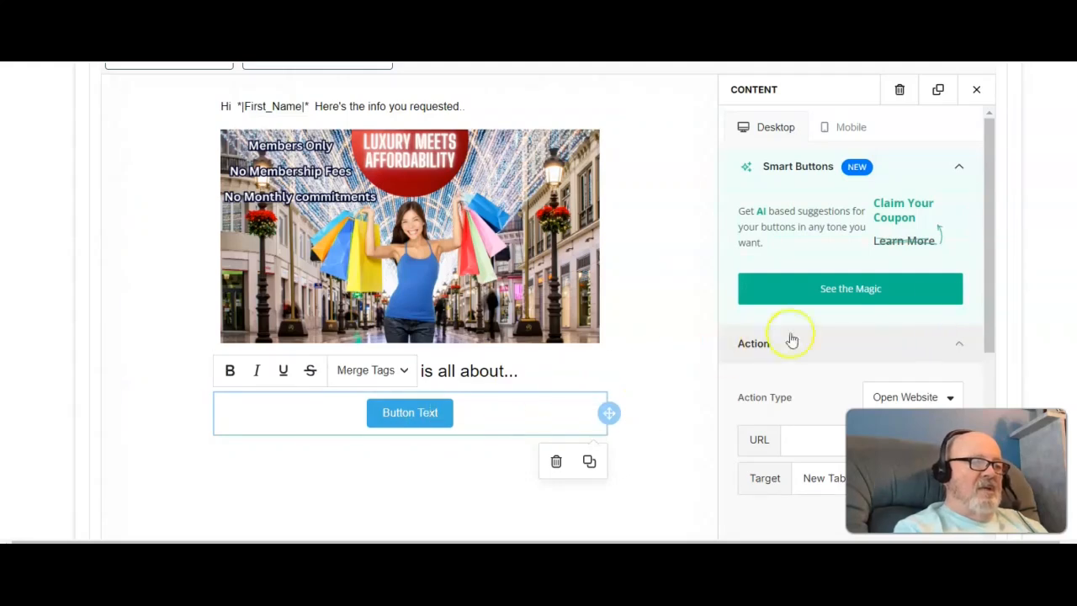
drag(985, 276, 985, 329)
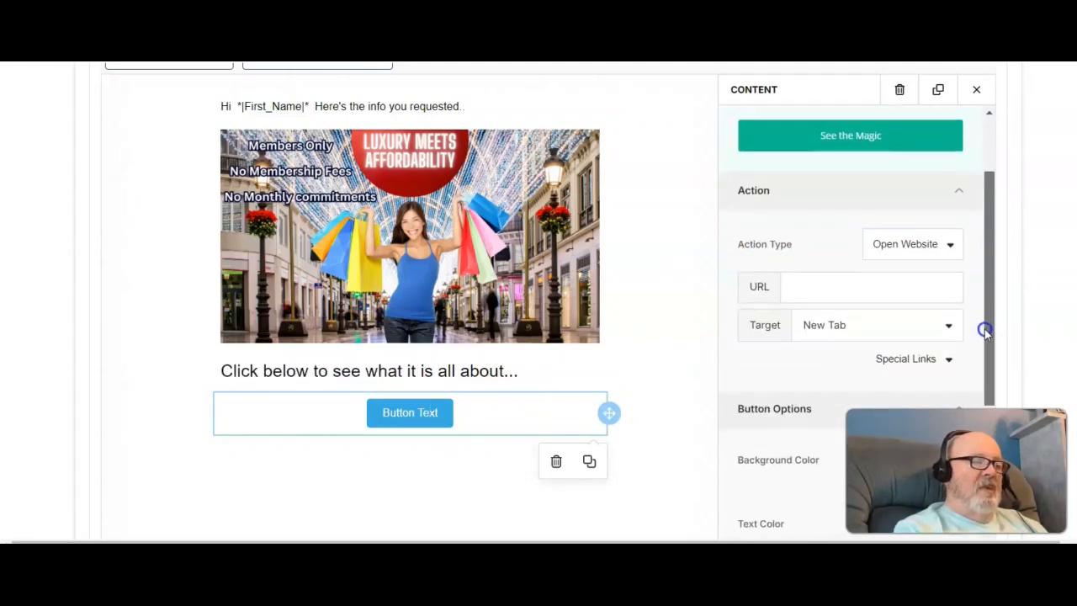
click(790, 286)
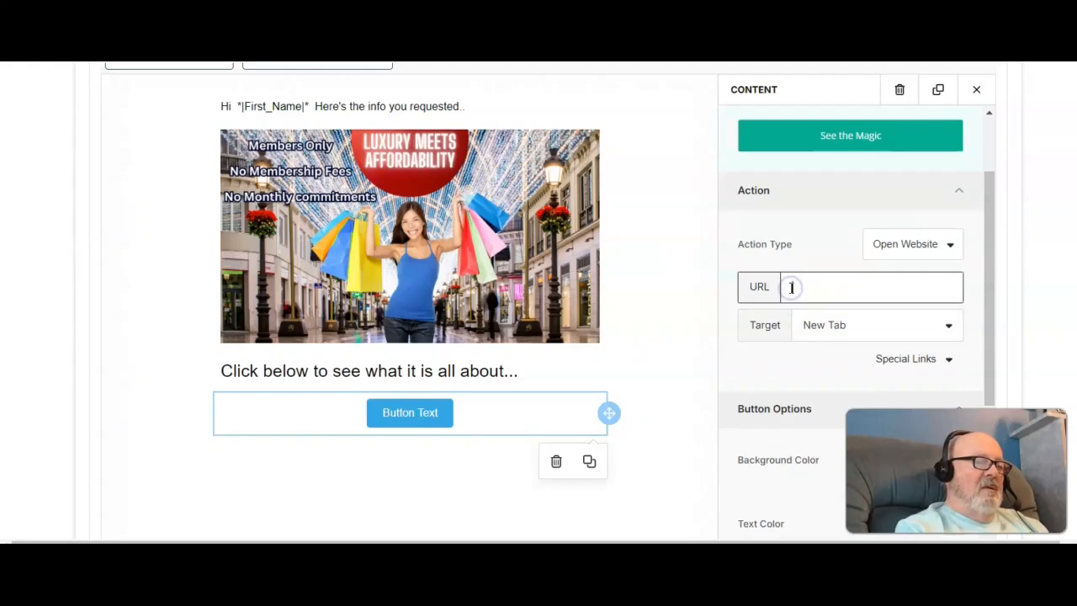
text(https)
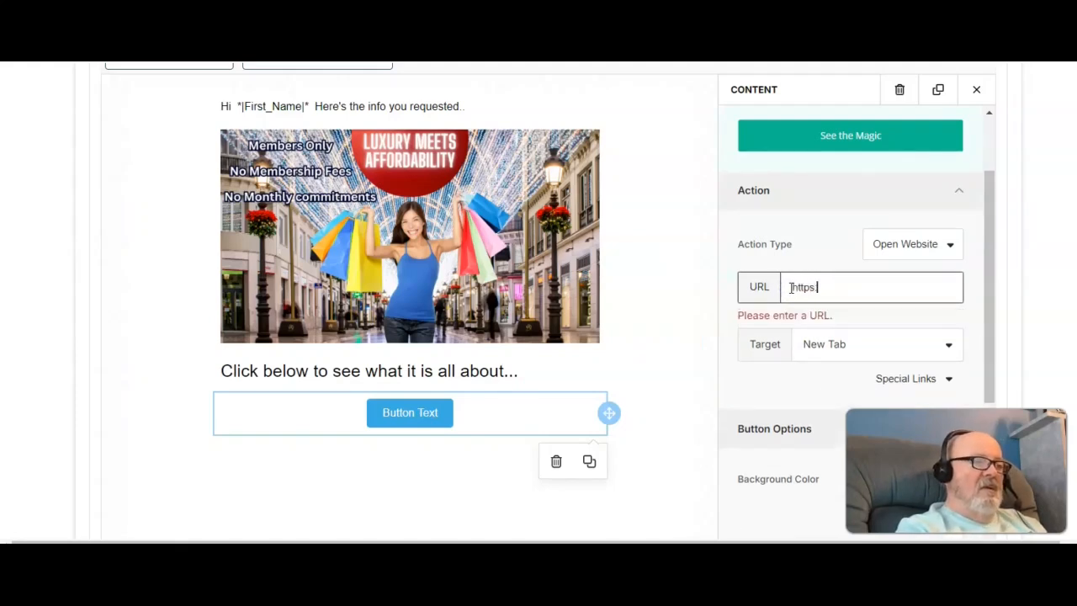
text(://h)
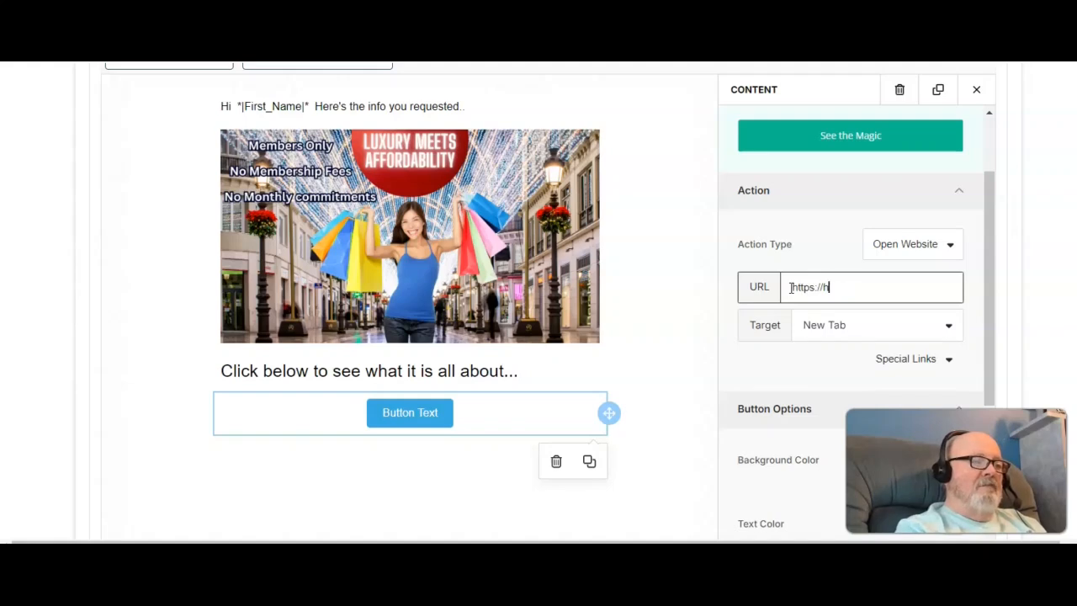
key(BackSpace)
text(davehashley.com/mall)
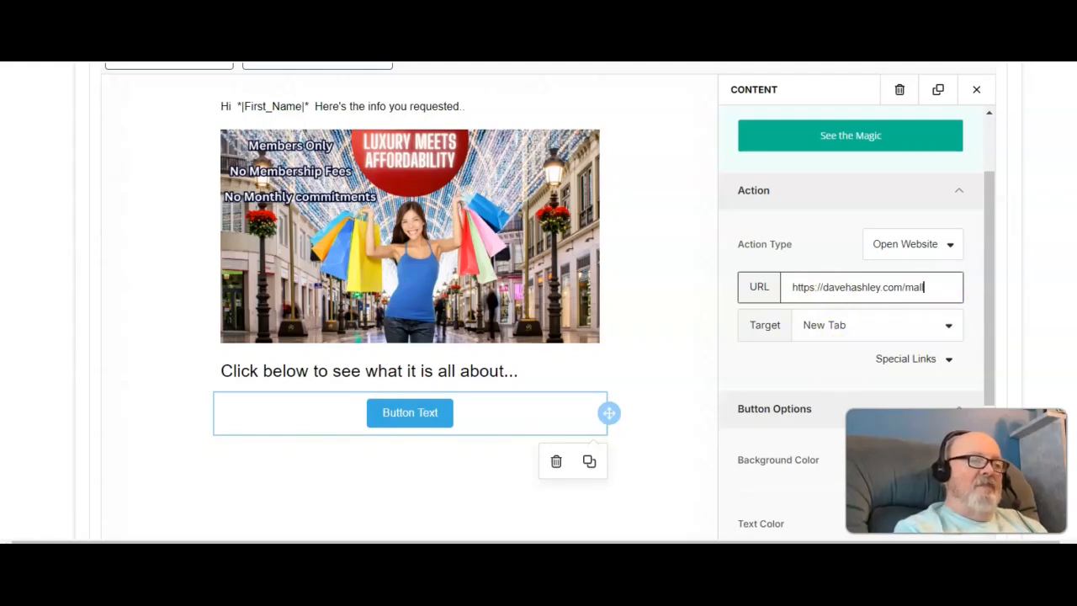
Step: Close the button settings and add an unsubscribe link block below the button
scroll(951, 278, down, 3)
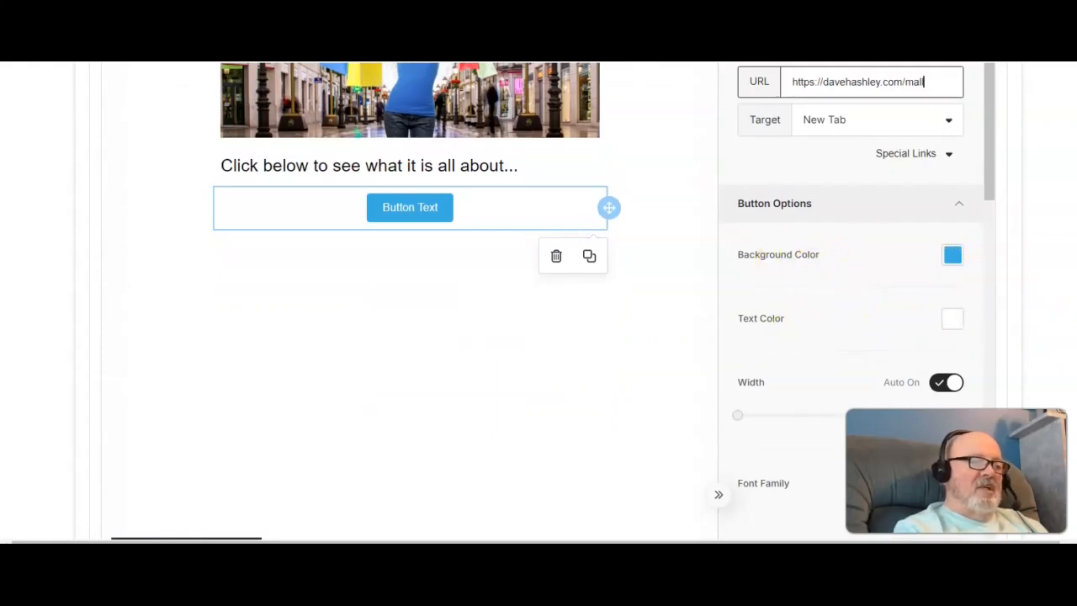
scroll(1073, 320, down, 3)
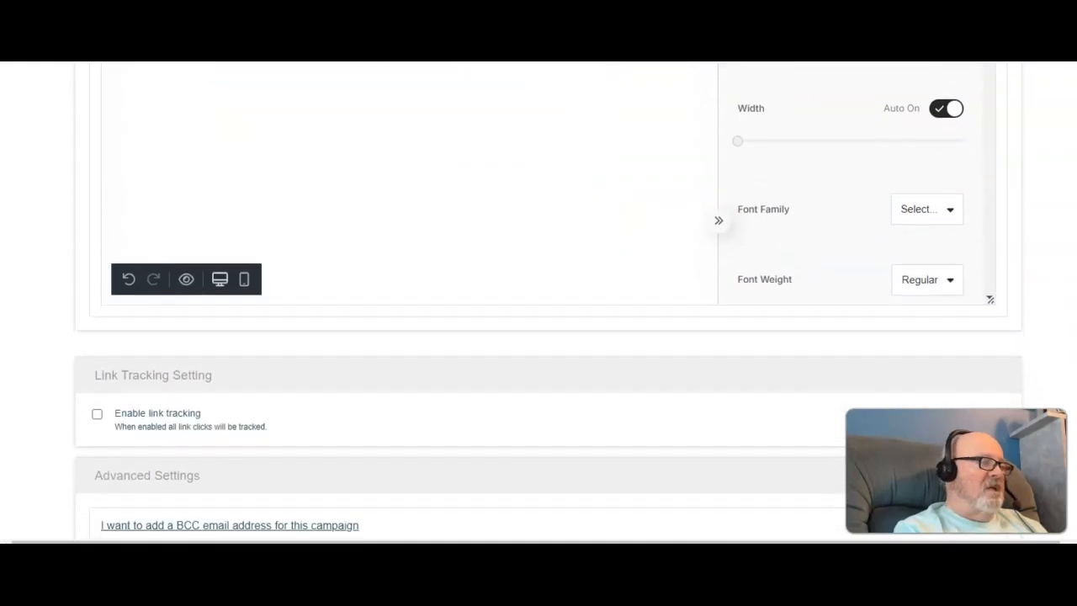
scroll(1072, 320, up, 5)
scroll(1072, 319, down, 1)
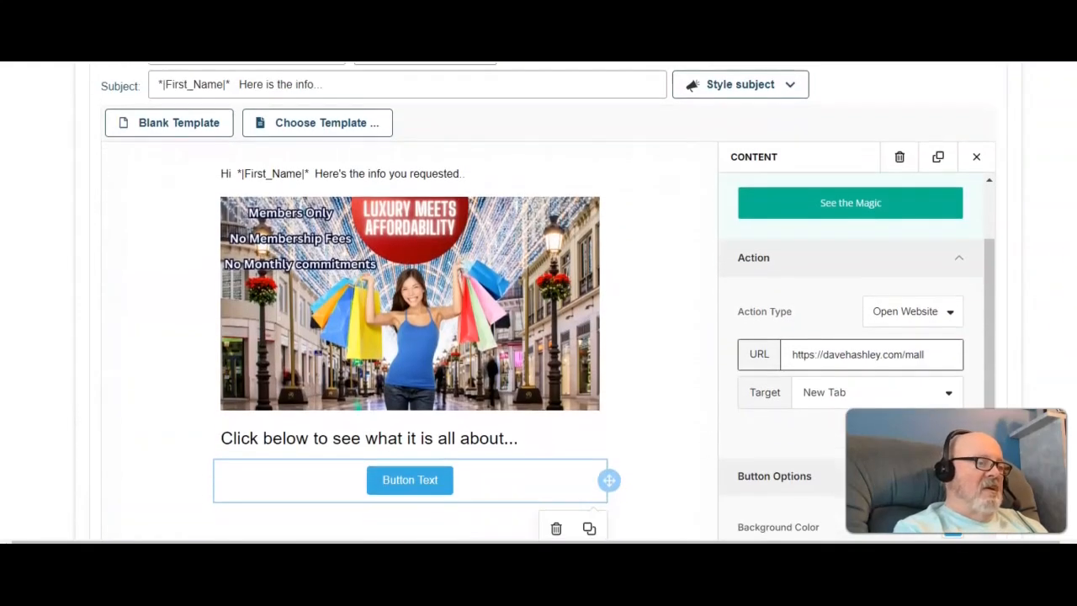
click(978, 158)
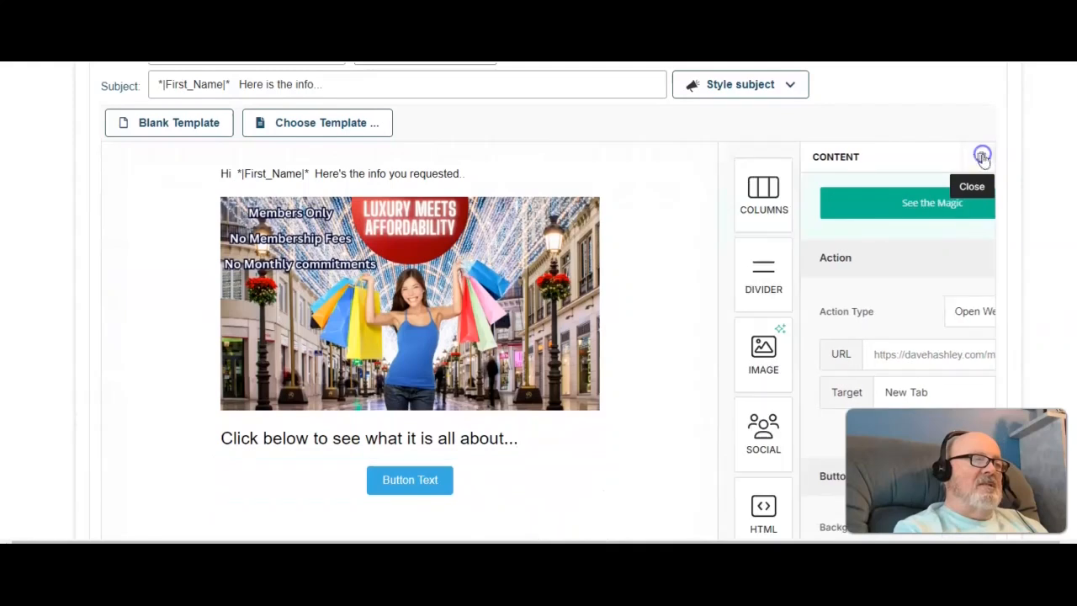
scroll(1069, 211, down, 2)
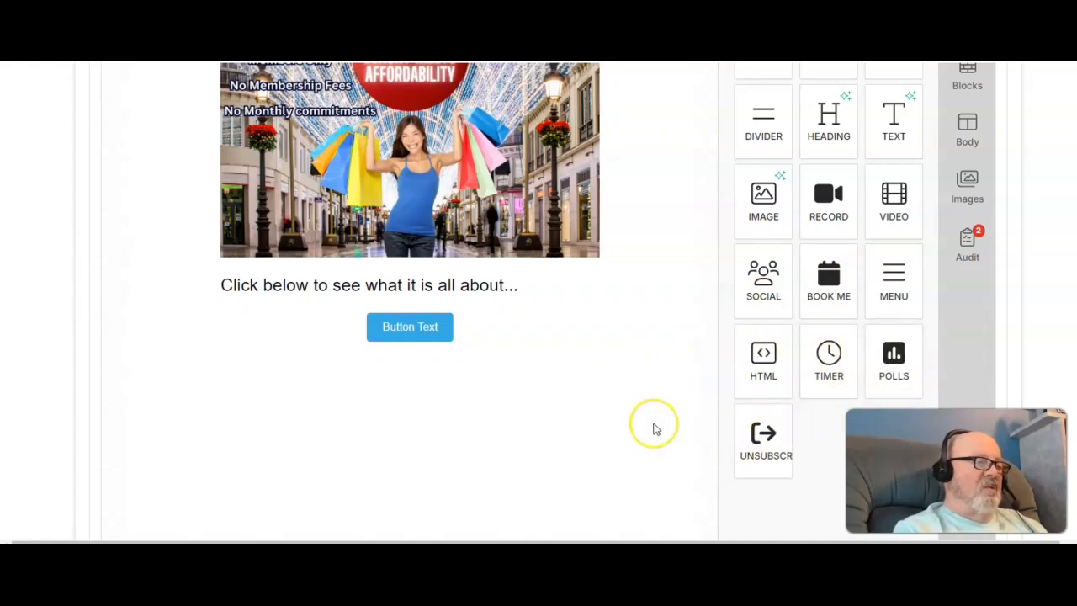
drag(776, 450, 413, 458)
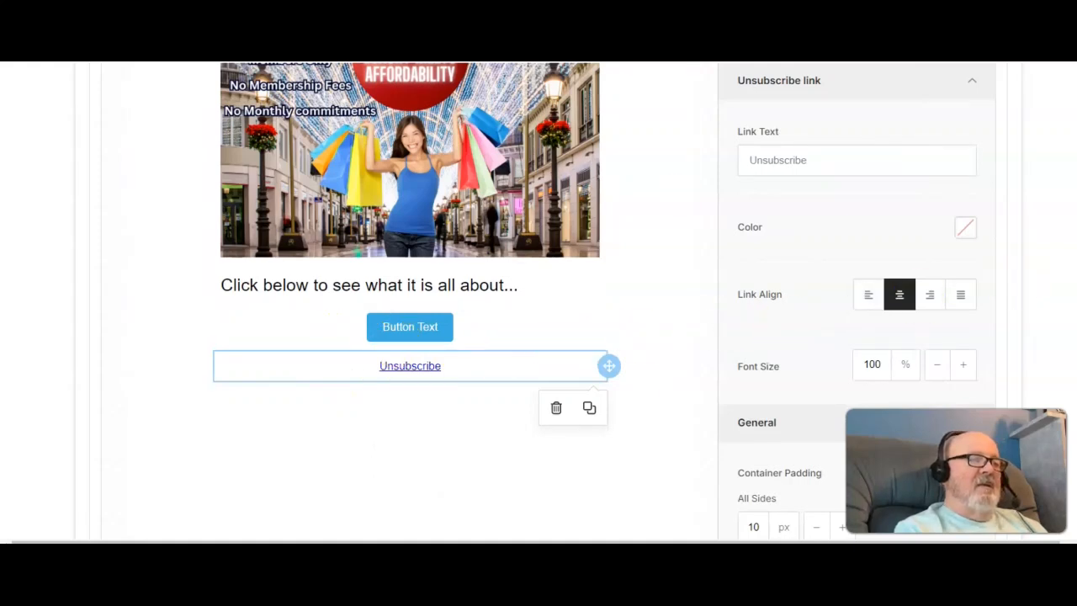
Step: Close the unsubscribe link settings and add a new text block between the heading and the button
scroll(547, 303, up, 2)
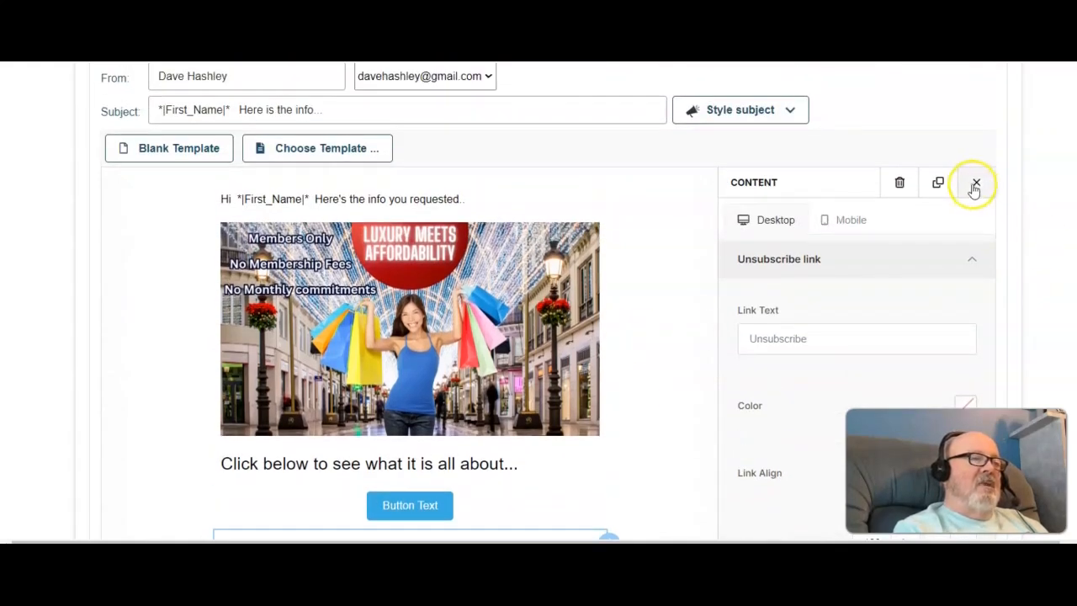
click(975, 182)
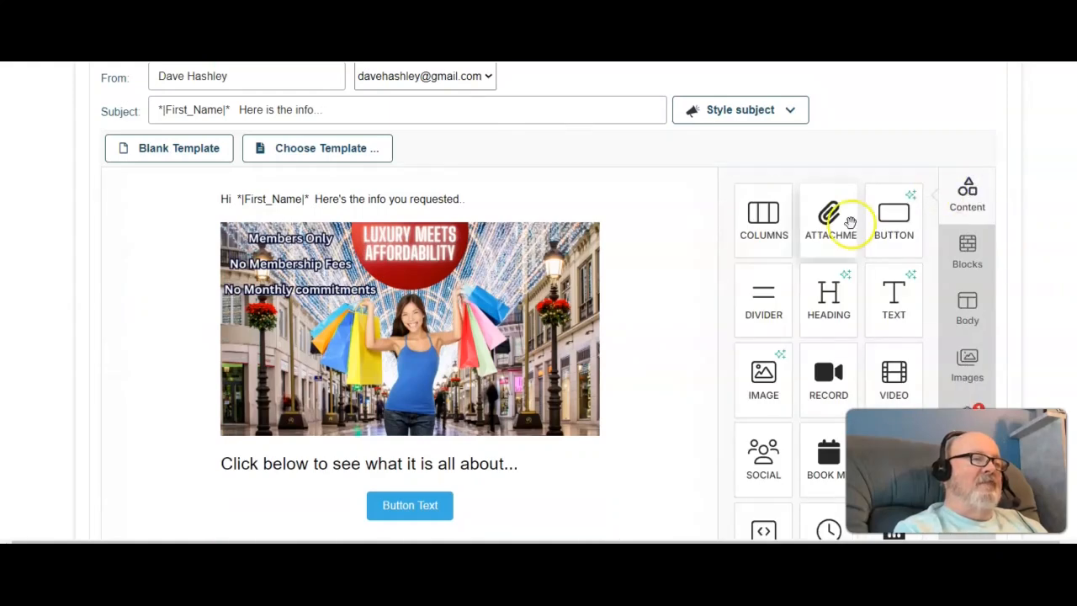
drag(892, 301, 440, 484)
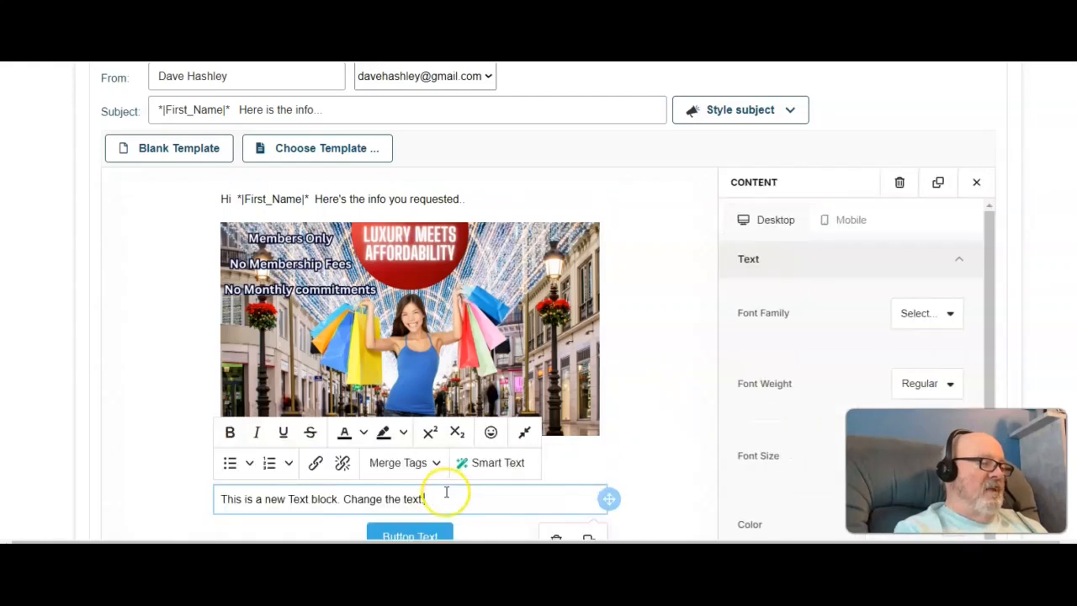
Step: Clear the new text block's placeholder text and fill it with blank lines as vertical spacing
drag(421, 501, 243, 502)
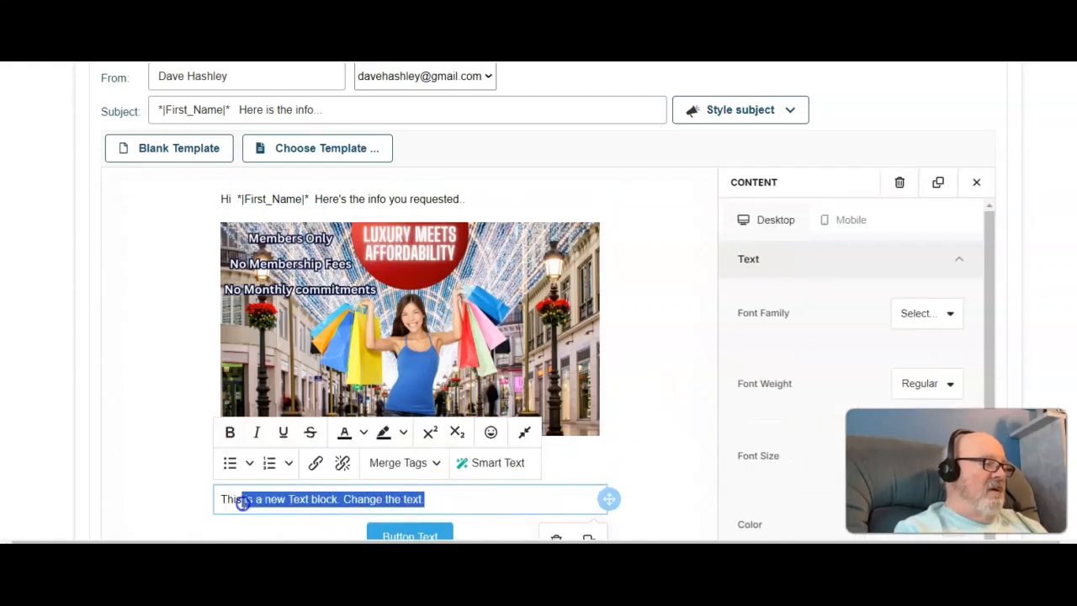
key(BackSpace)
key(Return)
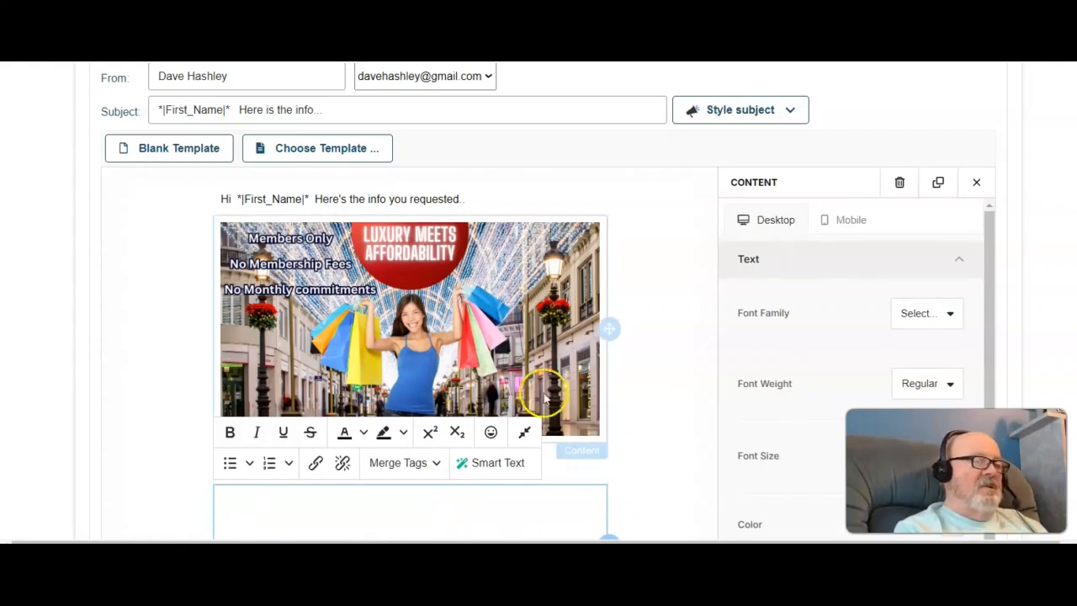
scroll(409, 336, down, 3)
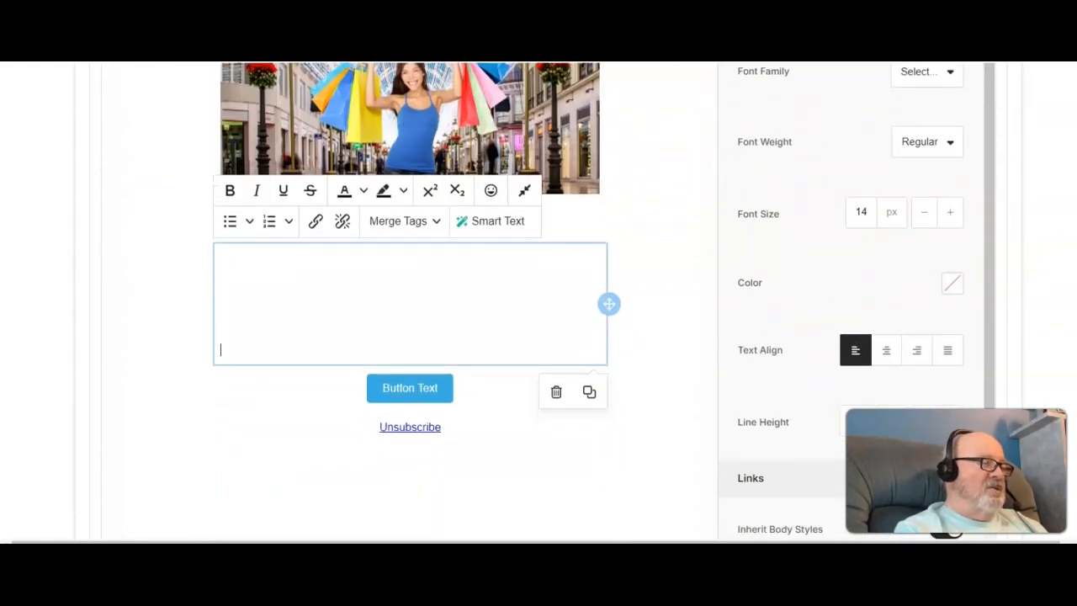
key(Return)
key(Return)
key(Return)
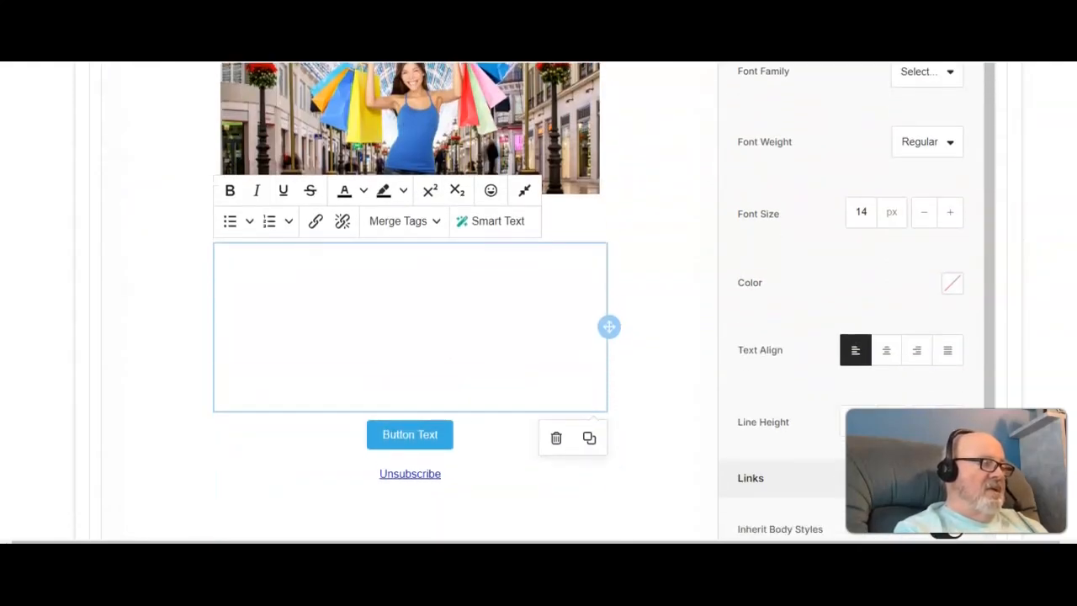
Step: Move the button up so it sits directly under the heading, above the blank spacer block
click(446, 438)
drag(446, 438, 519, 444)
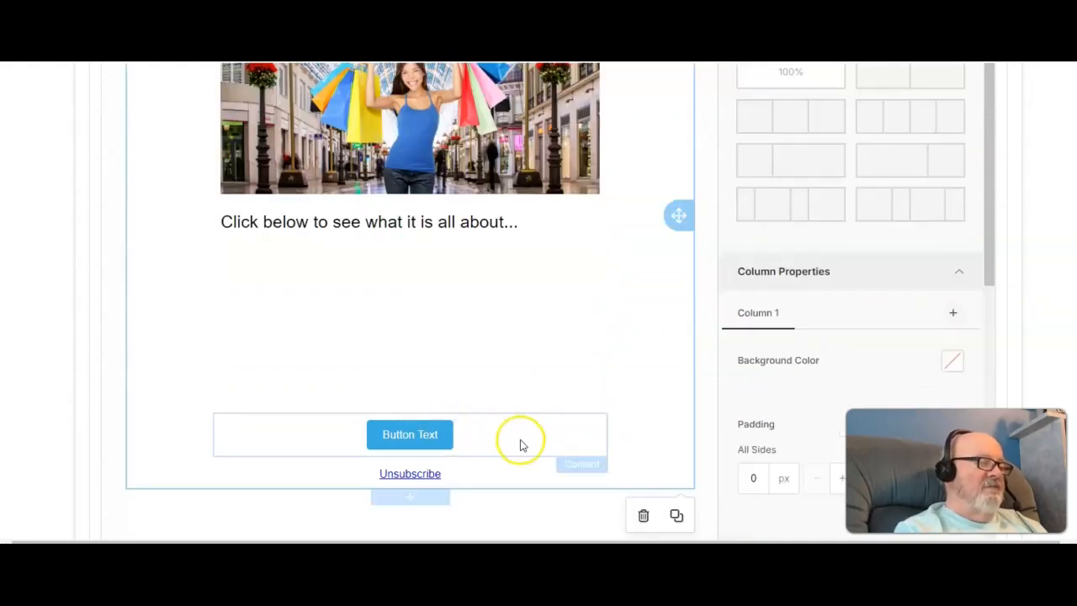
click(437, 433)
drag(609, 434, 607, 282)
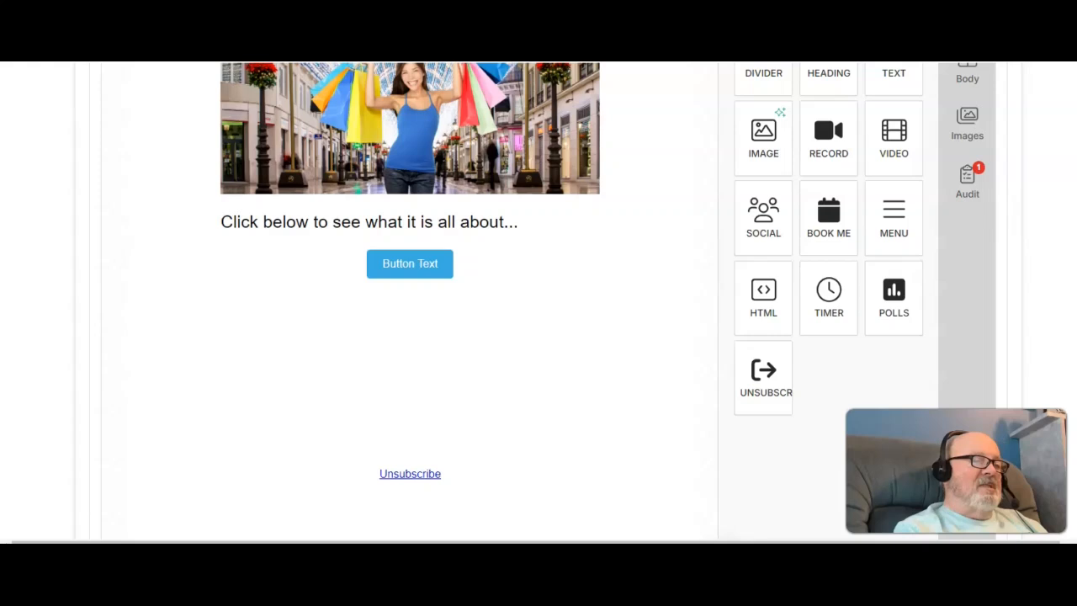
Step: Tick the send-settings acknowledgements for Gmail daily limits, CAN-SPAM compliance and the spam guidelines
scroll(538, 300, down, 3)
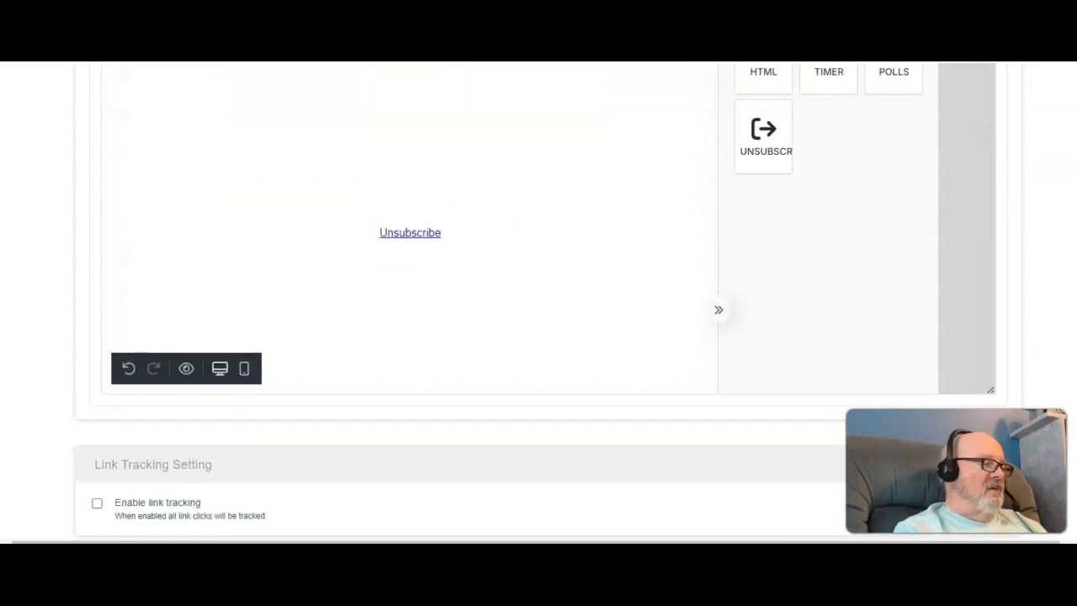
scroll(539, 300, down, 2)
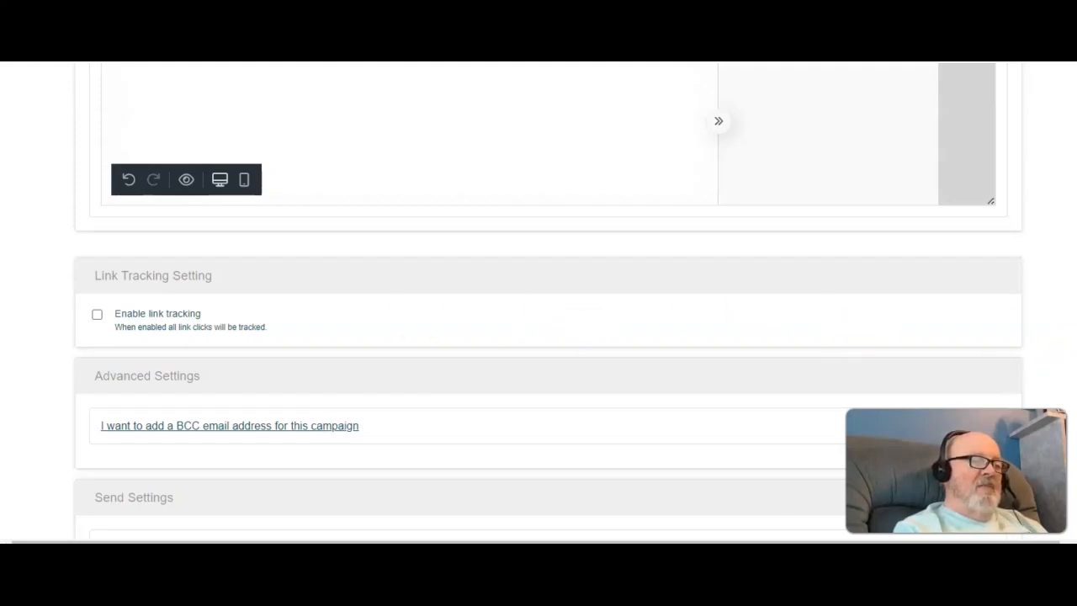
scroll(546, 303, down, 1)
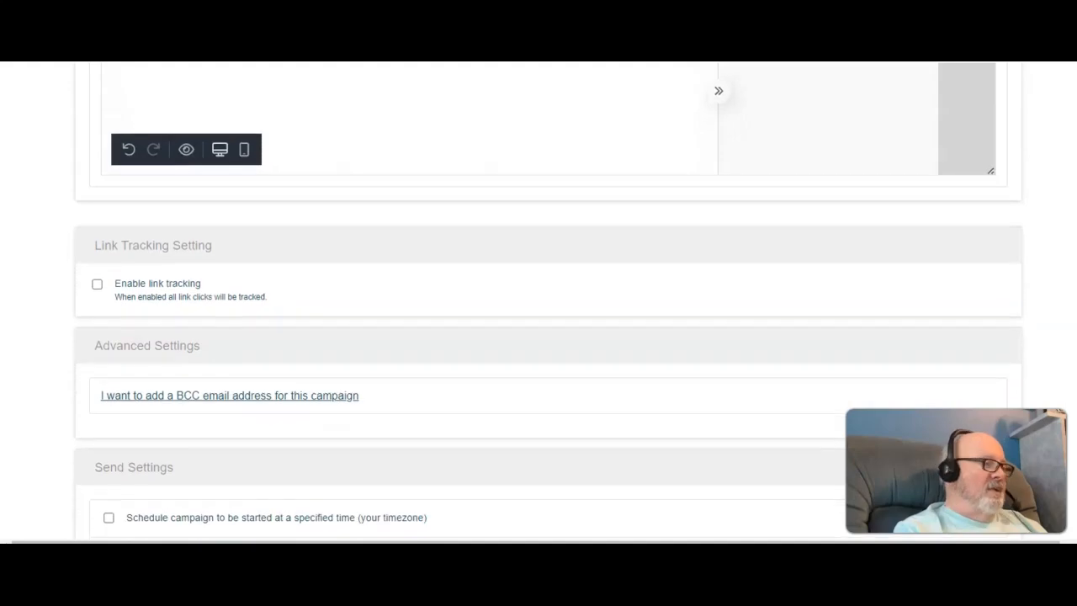
scroll(547, 303, down, 2)
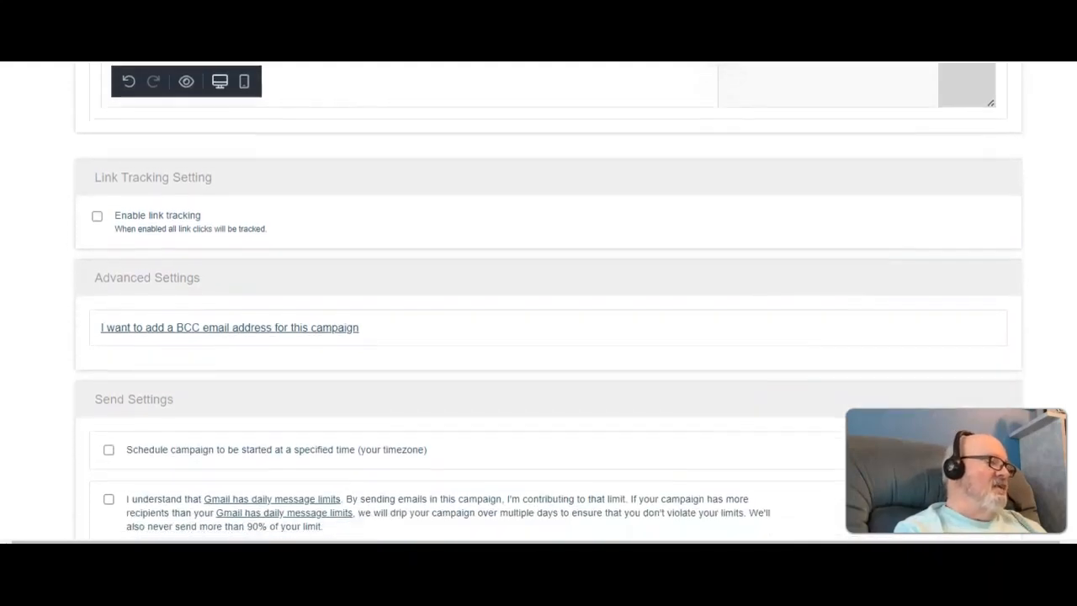
scroll(546, 312, down, 4)
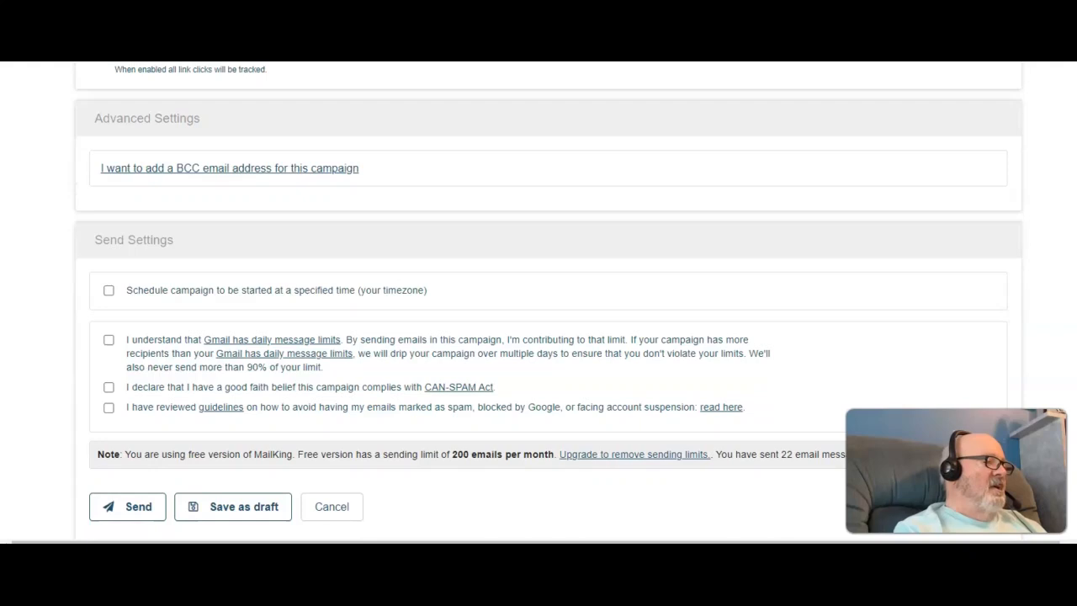
scroll(547, 311, down, 1)
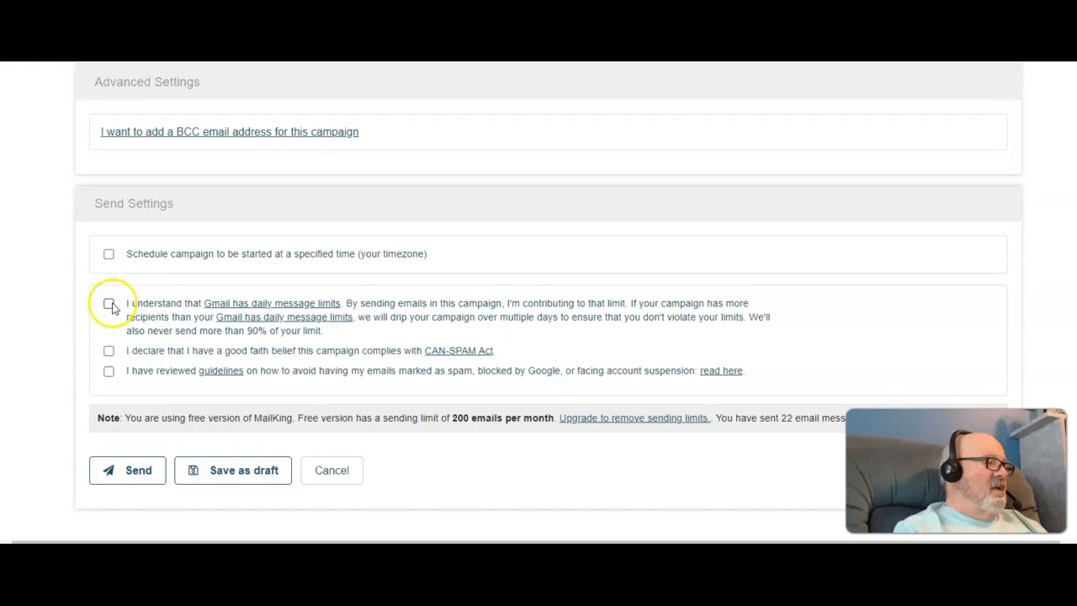
click(109, 373)
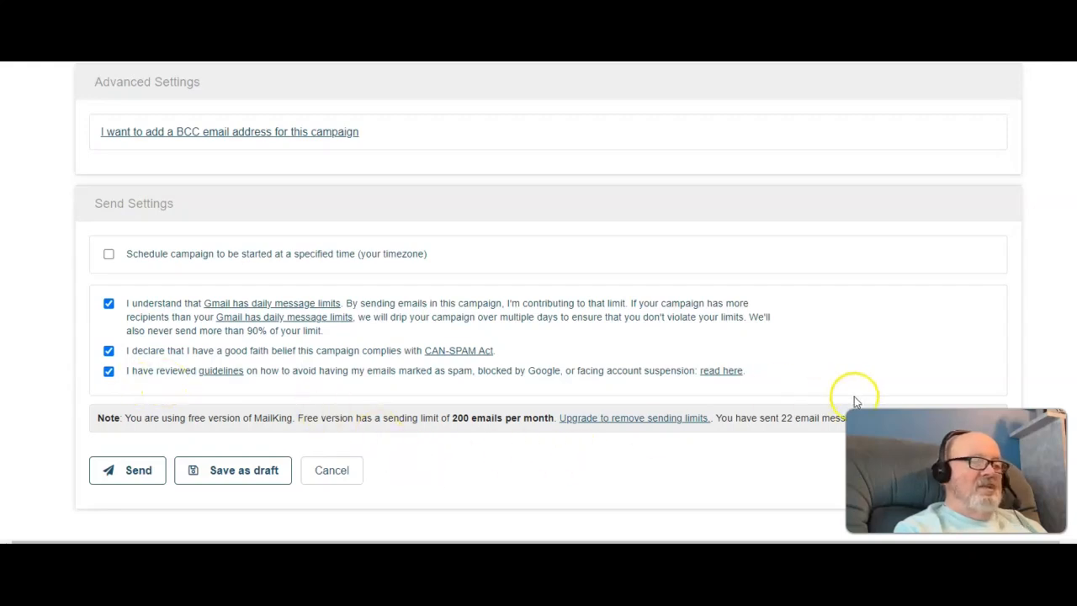
Step: Switch the email template to its preview and scroll through the personalized message
scroll(548, 296, down, 1)
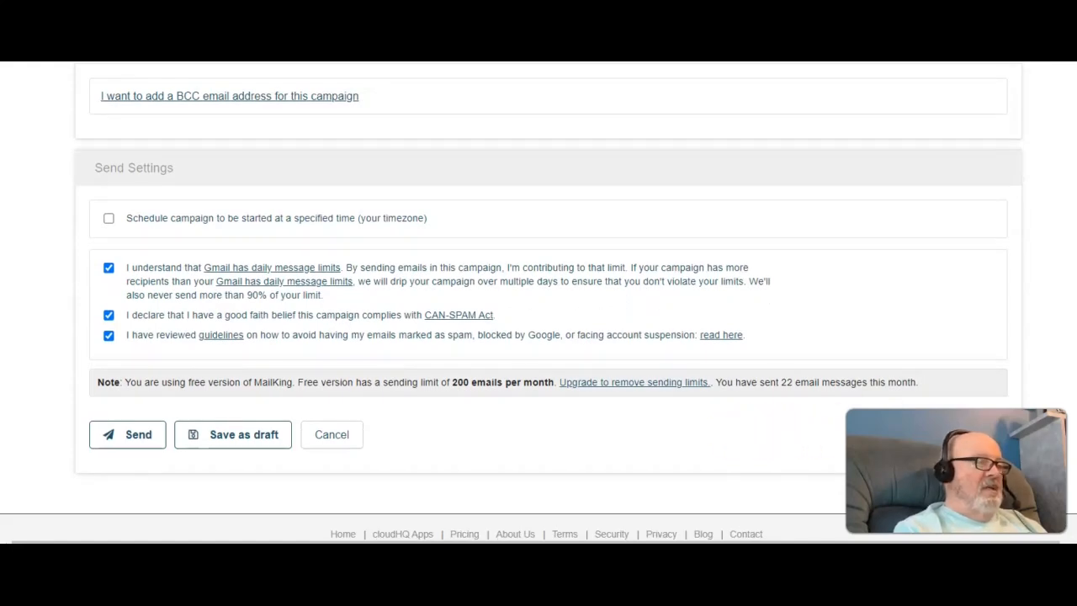
scroll(1074, 337, up, 10)
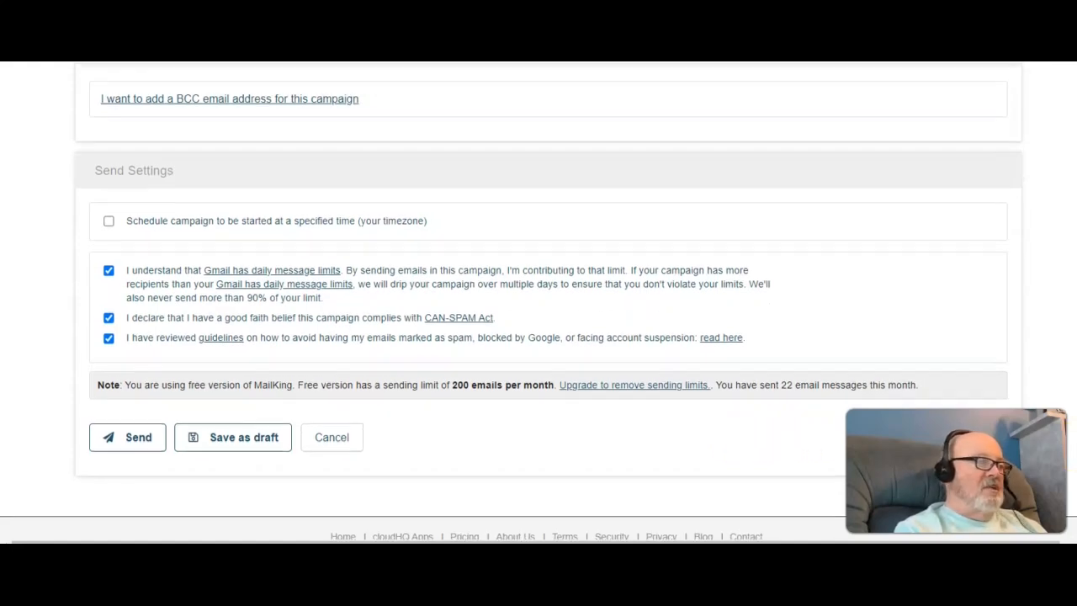
scroll(1073, 338, up, 10)
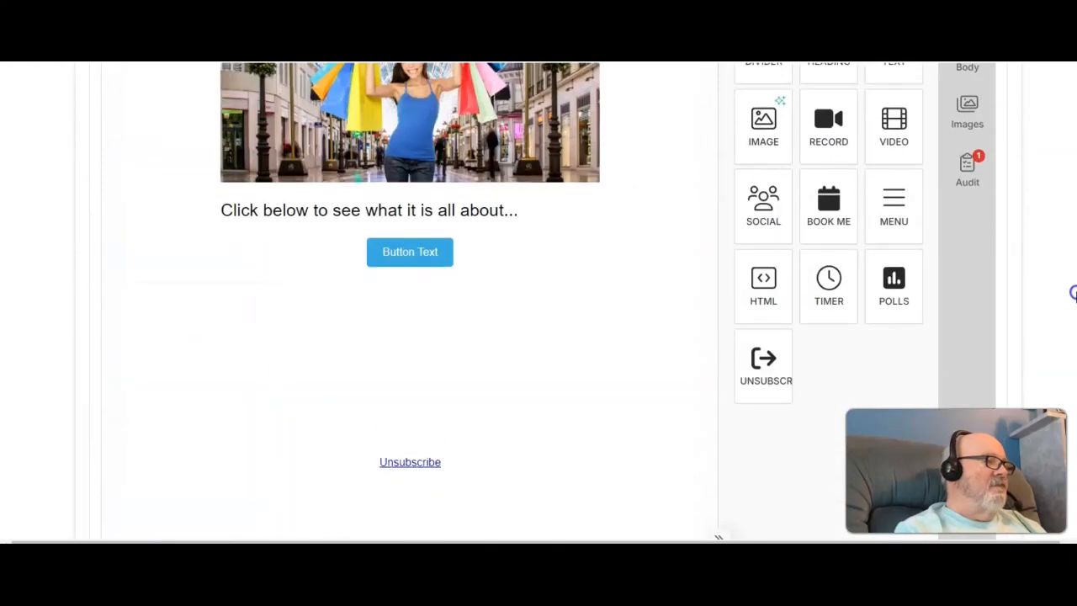
drag(1063, 208, 1061, 204)
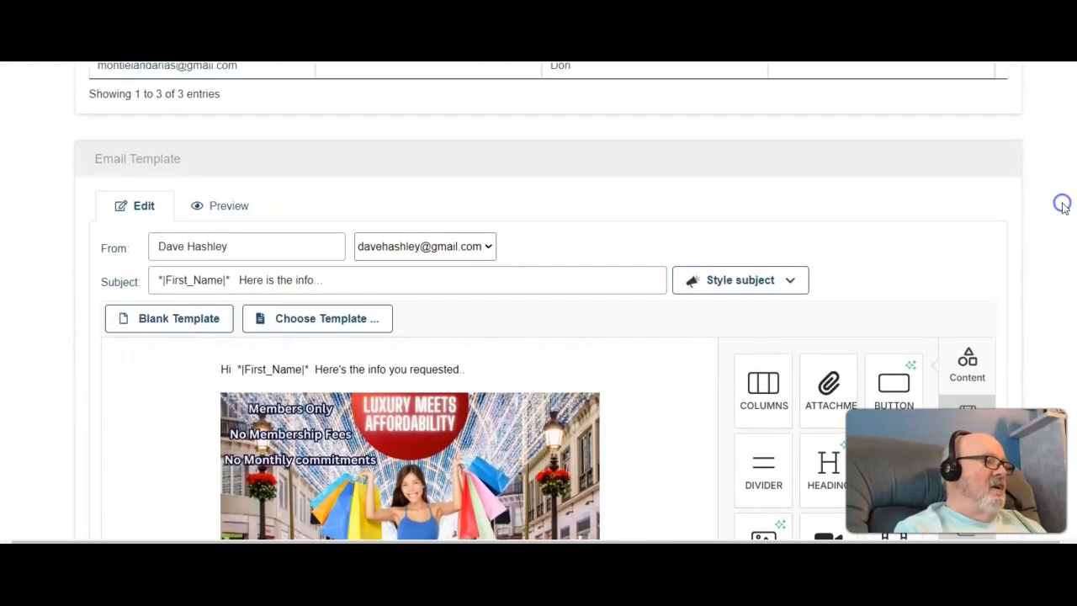
click(228, 207)
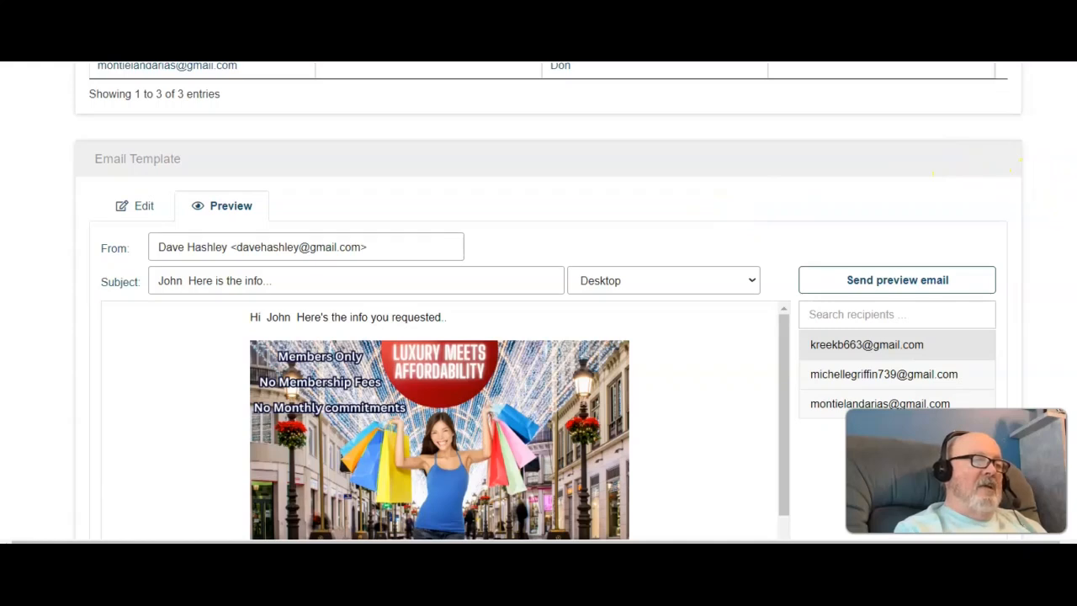
scroll(547, 303, down, 1)
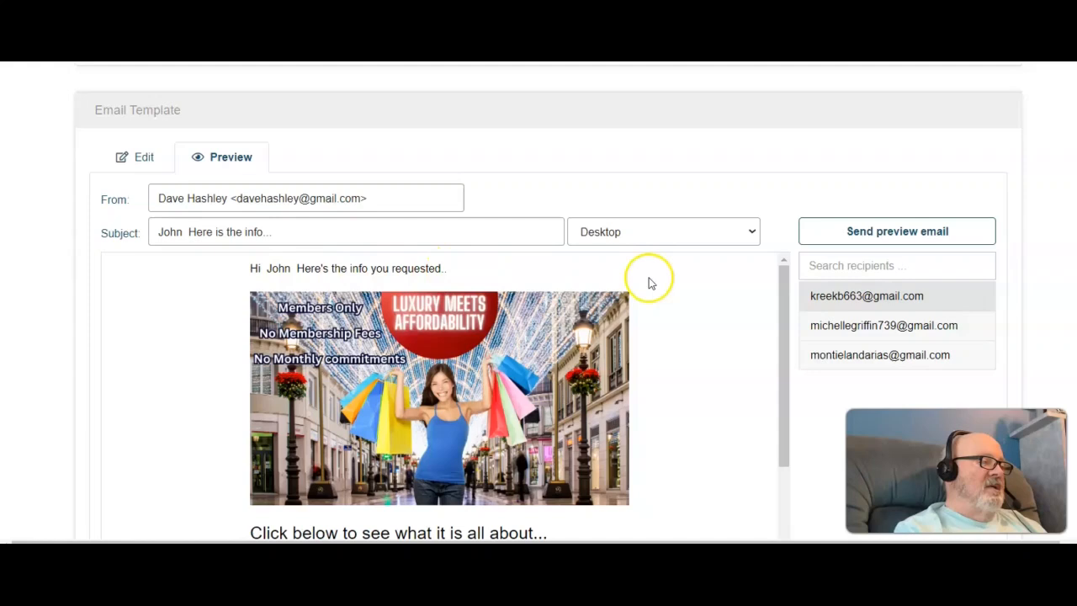
scroll(547, 303, down, 4)
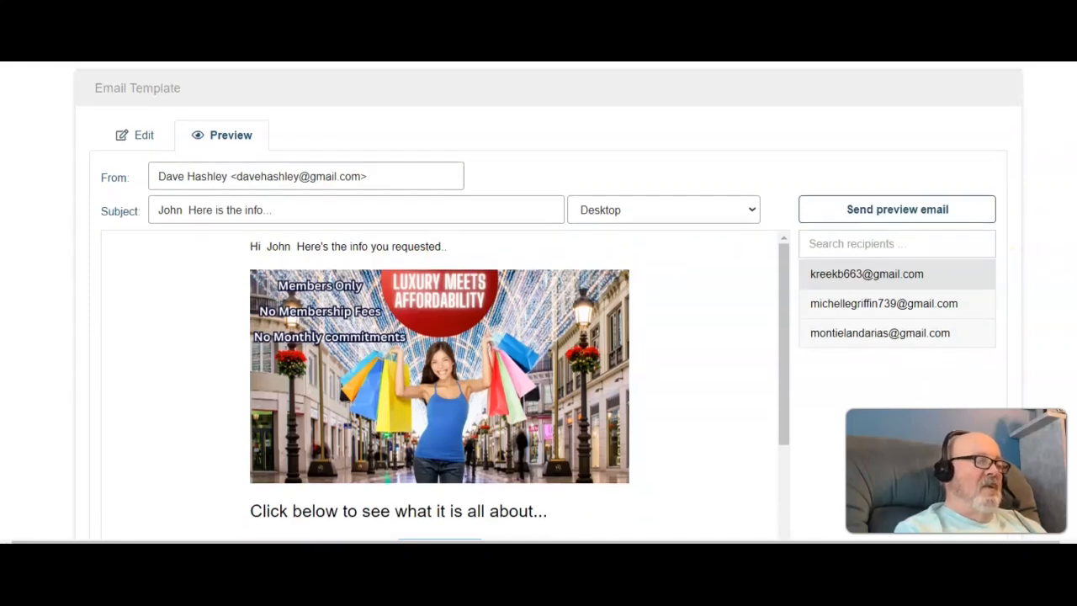
scroll(538, 303, down, 1)
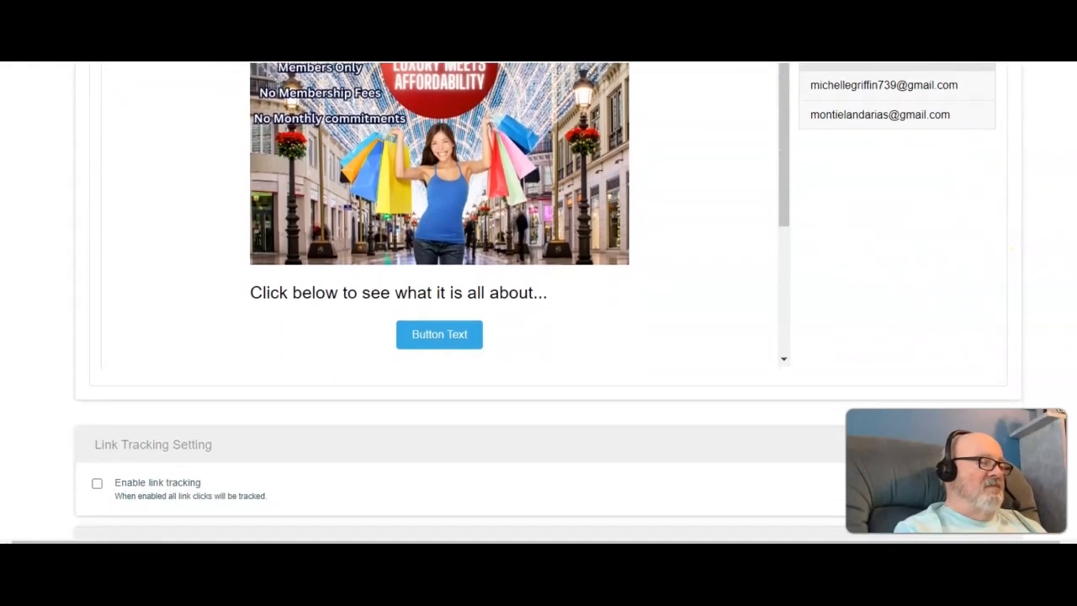
drag(783, 196, 775, 171)
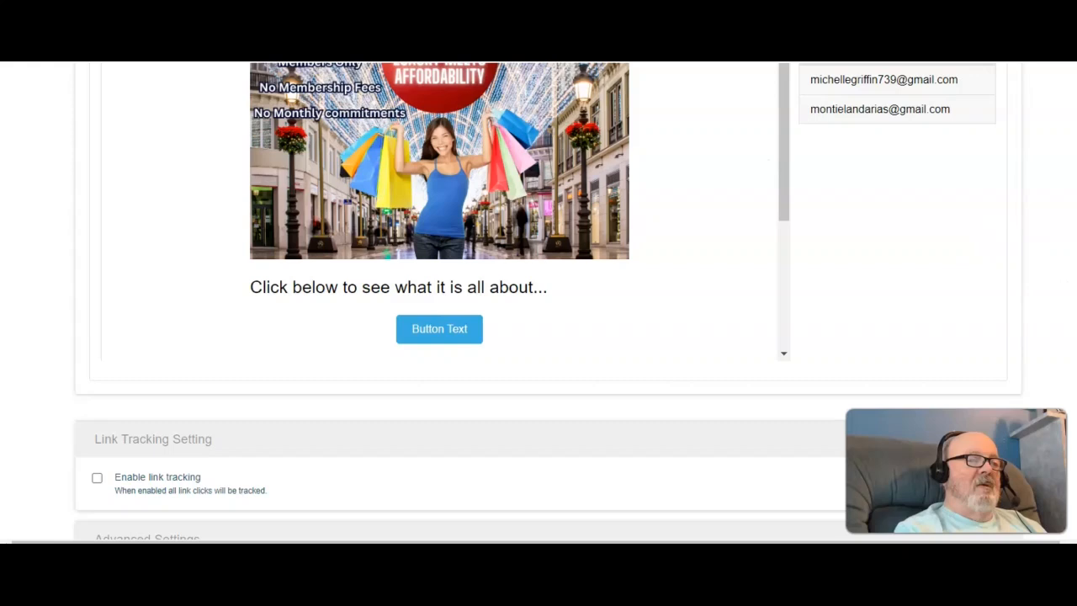
scroll(968, 239, up, 2)
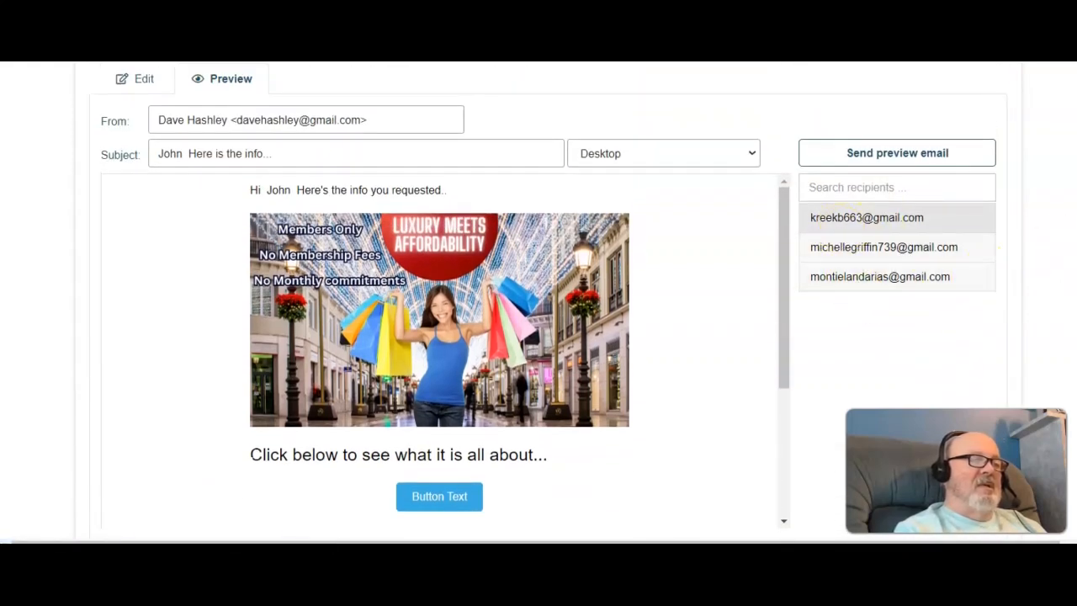
scroll(548, 301, up, 1)
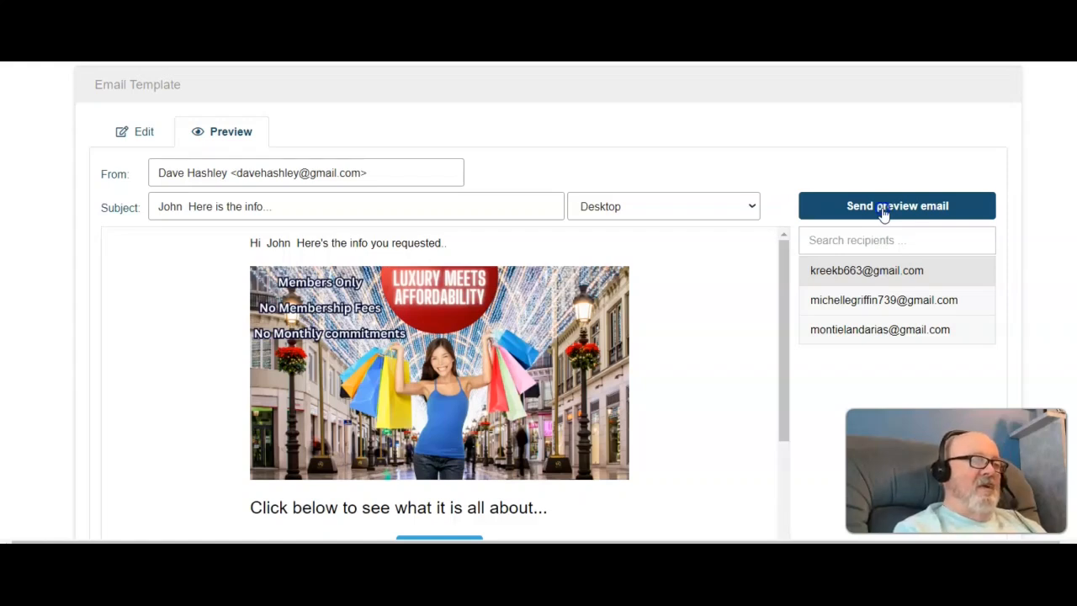
Step: Open and cancel the send-preview-email dialog, then view the preview as Mobile and back as Desktop
click(882, 210)
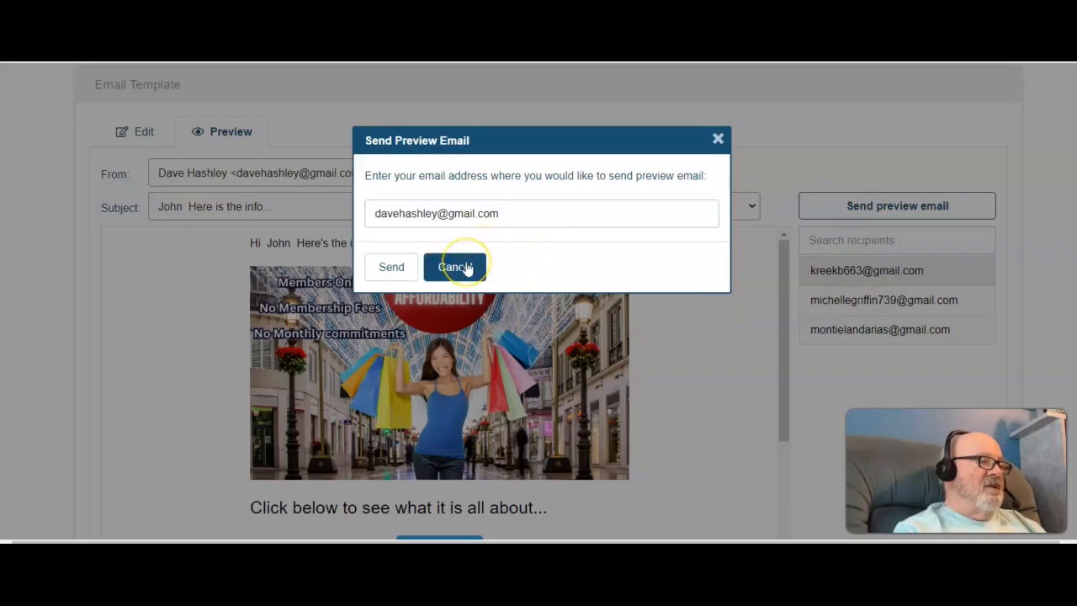
click(455, 267)
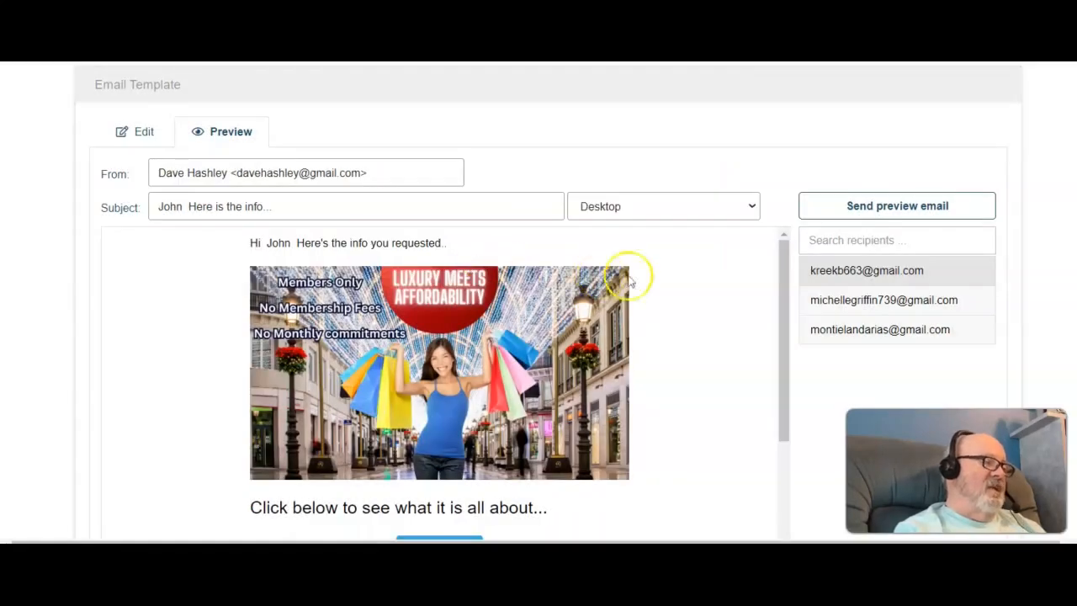
click(750, 207)
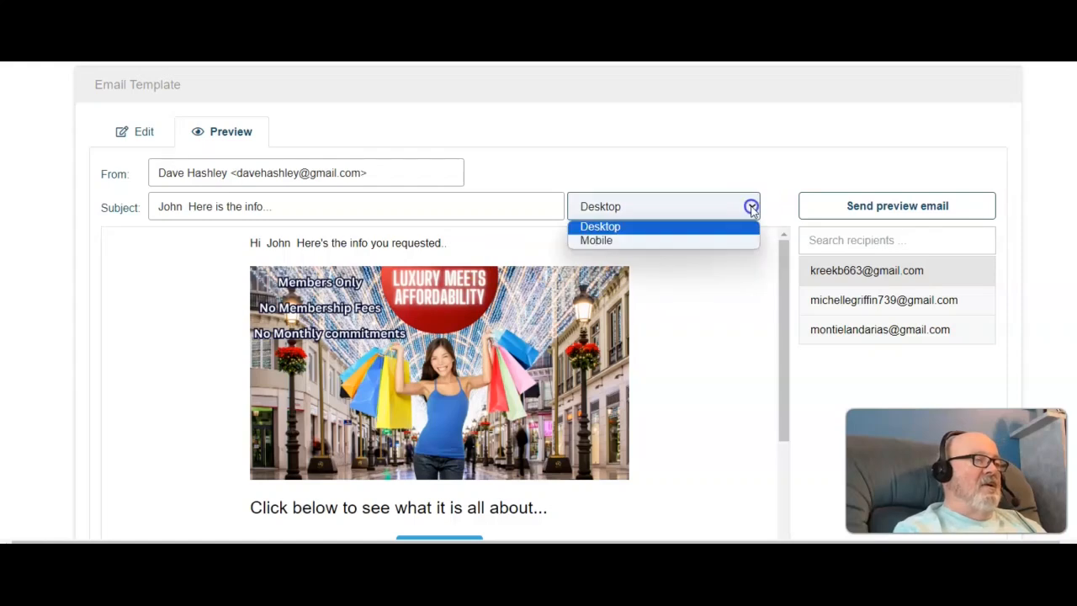
click(681, 242)
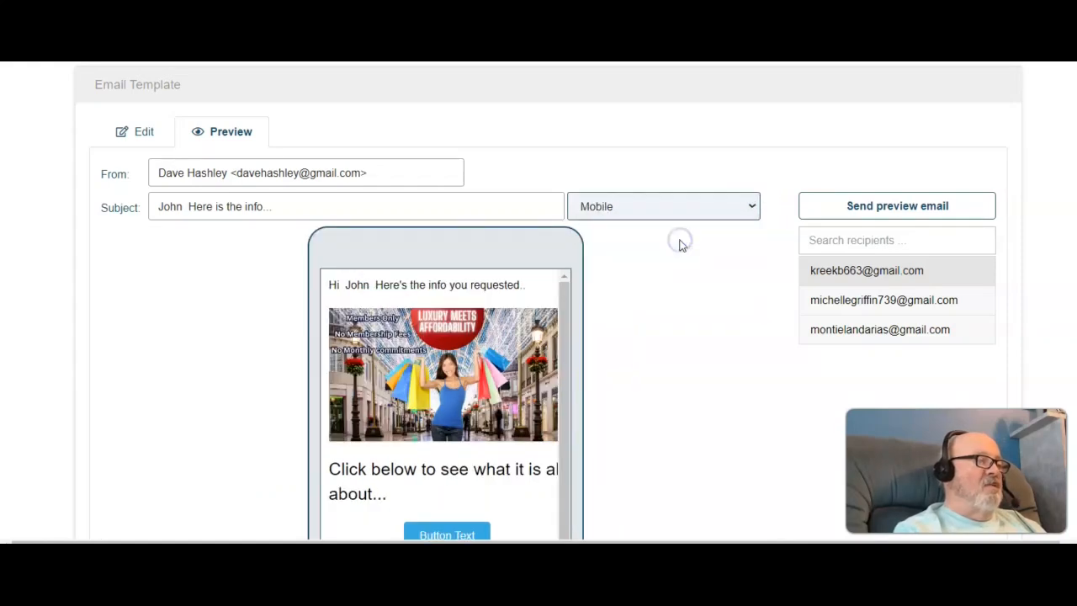
click(750, 206)
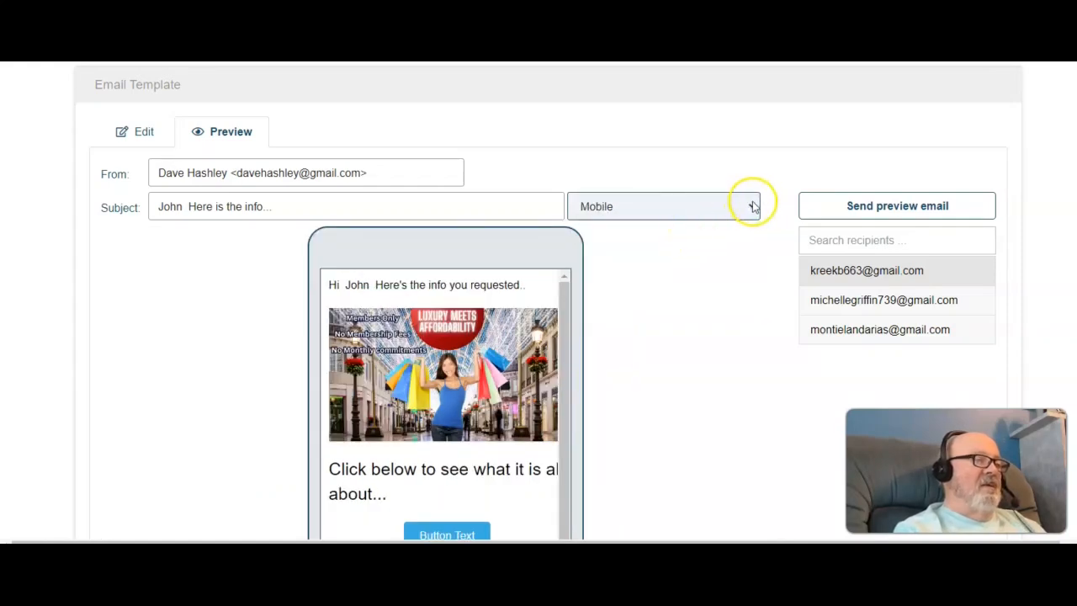
click(656, 227)
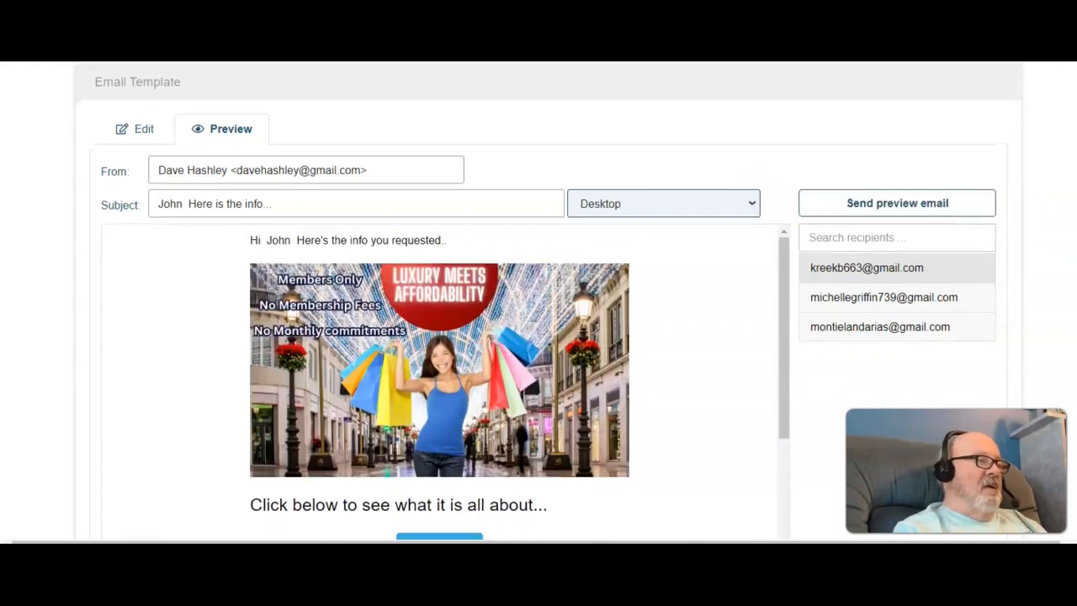
Step: Enable scheduling the campaign to start at a specified time
scroll(539, 303, down, 5)
scroll(548, 301, down, 4)
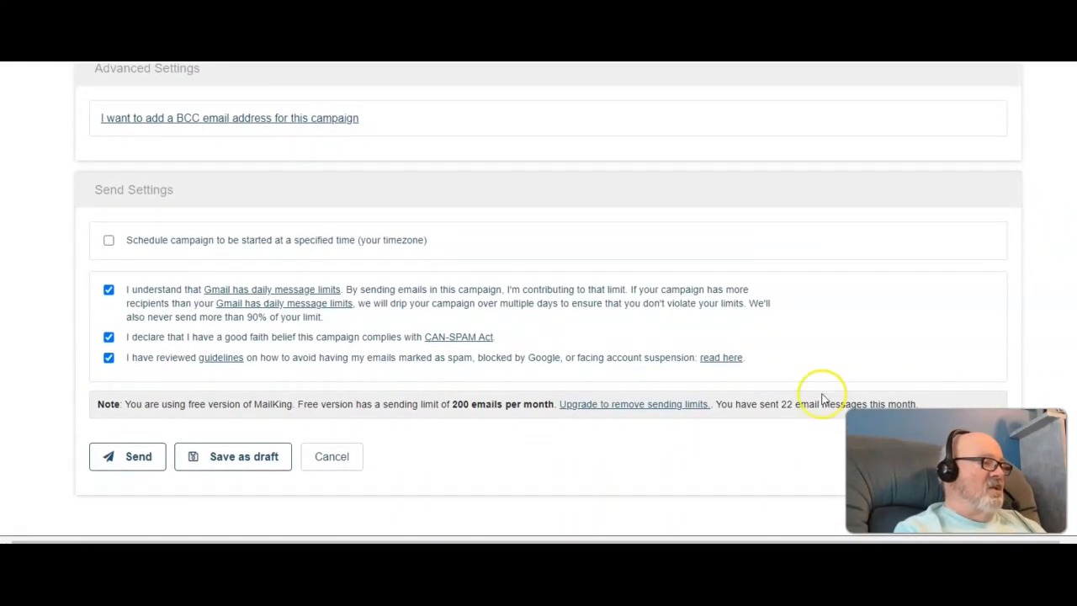
click(108, 241)
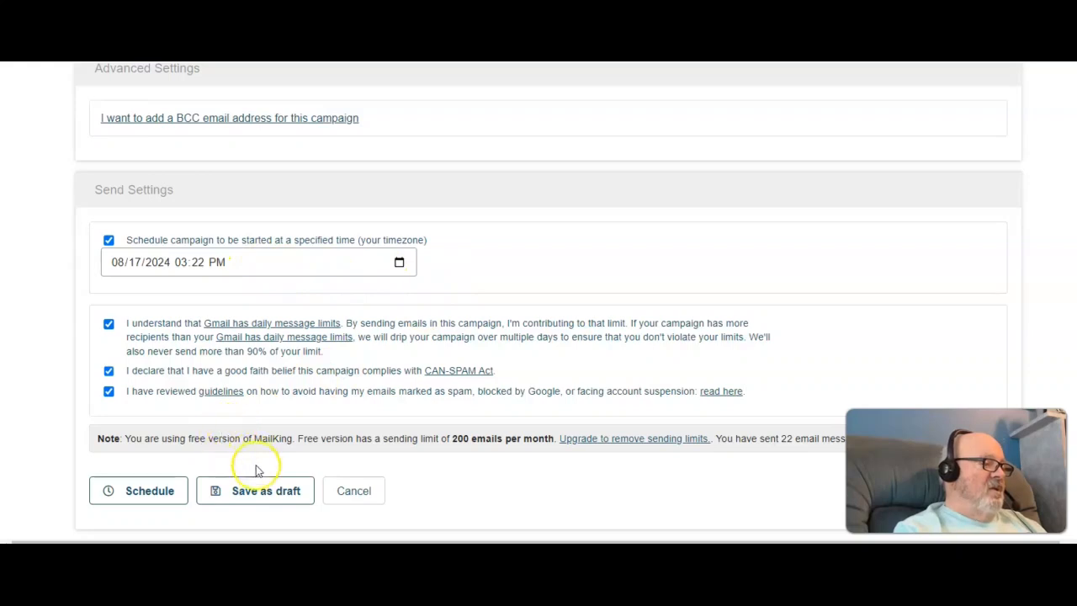
Step: Save the campaign as a draft
click(277, 494)
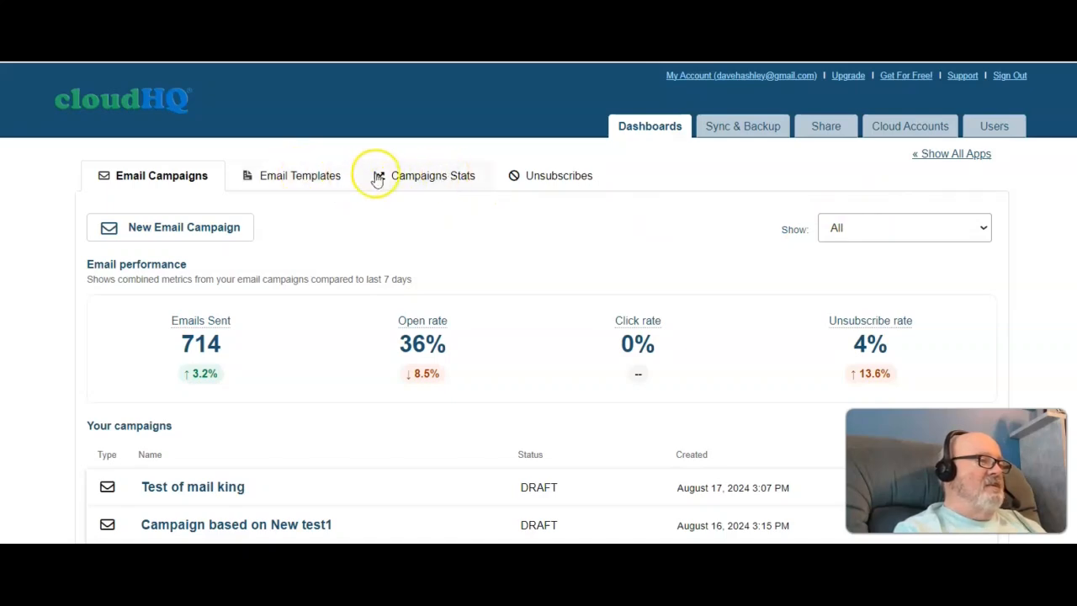
Step: Browse the free email templates and copy Welcome to Email Subscription 2 into My Templates
click(300, 174)
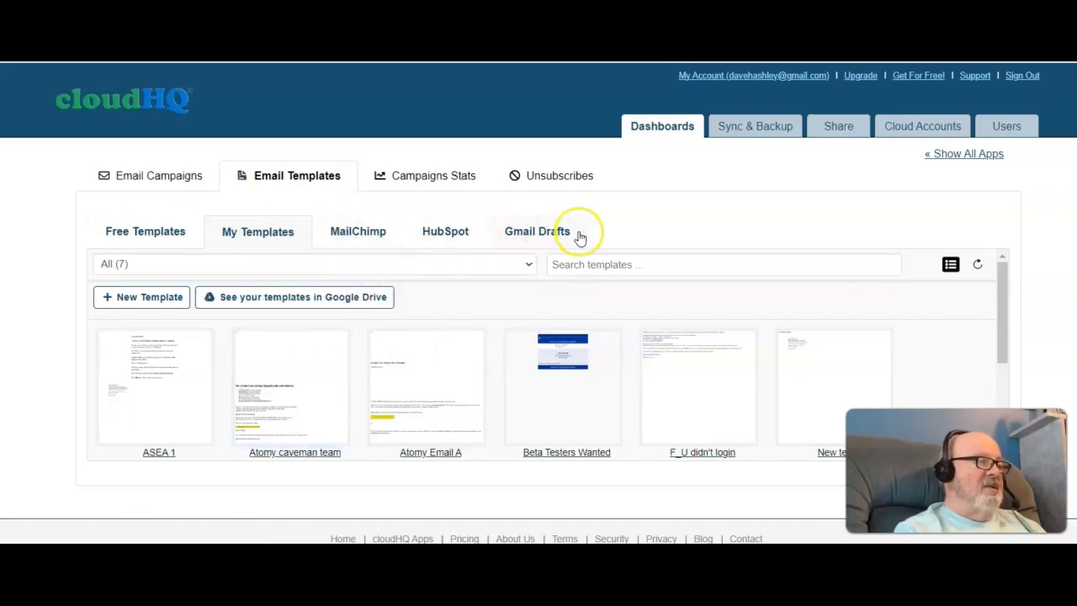
click(158, 233)
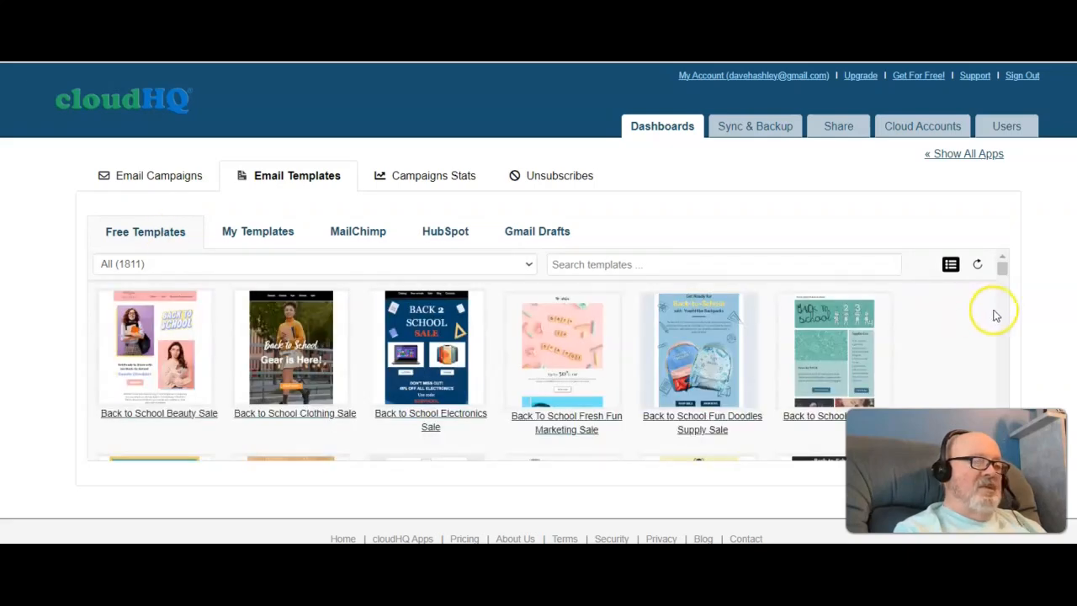
click(1003, 271)
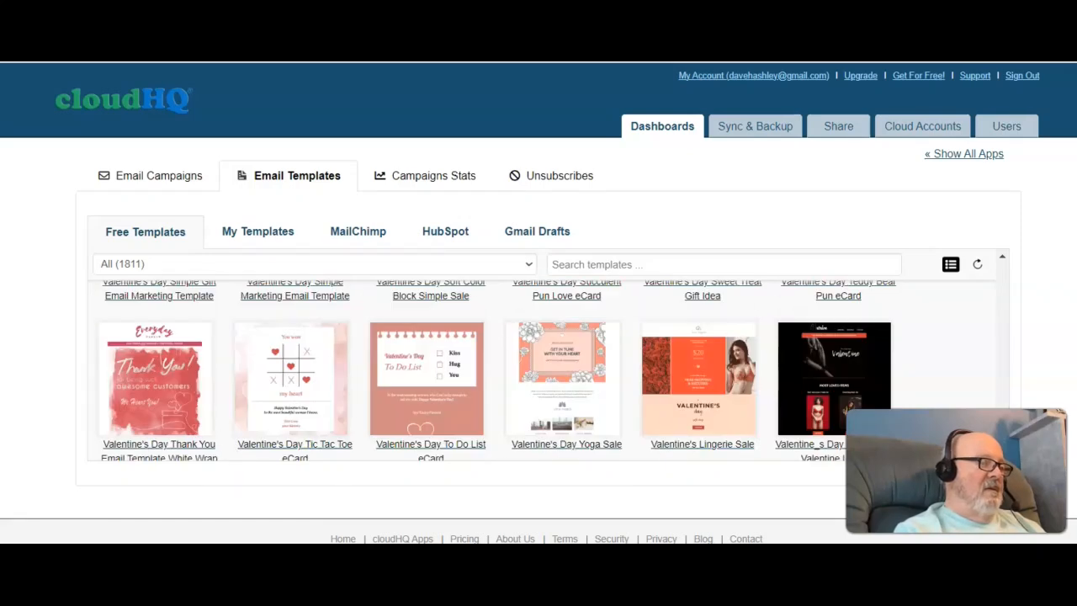
scroll(539, 370, down, 5)
scroll(538, 370, up, 3)
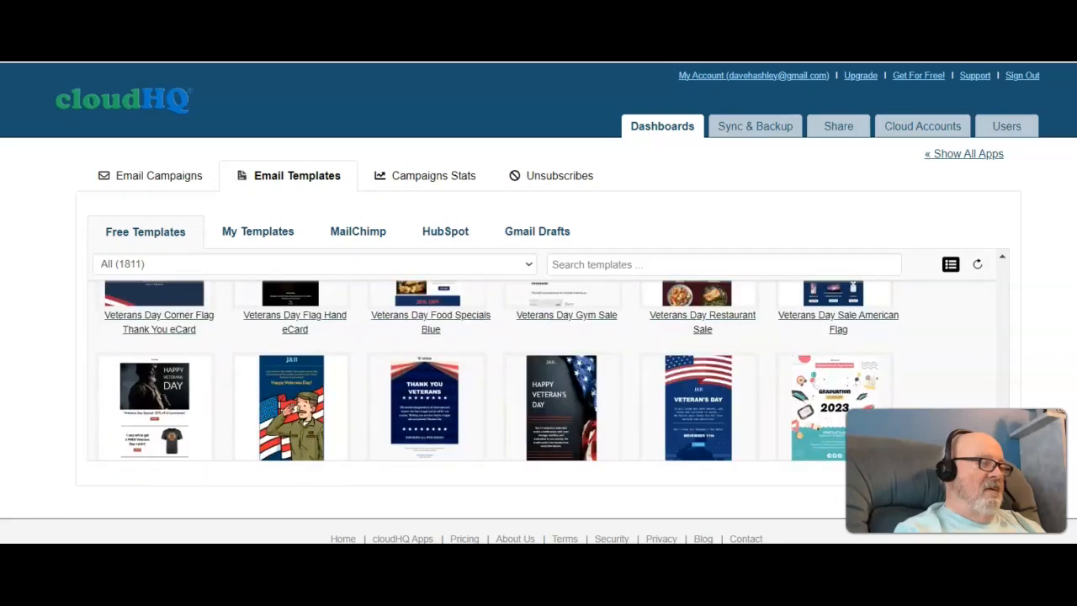
scroll(538, 371, up, 5)
scroll(538, 370, down, 10)
scroll(538, 370, up, 4)
scroll(538, 370, up, 2)
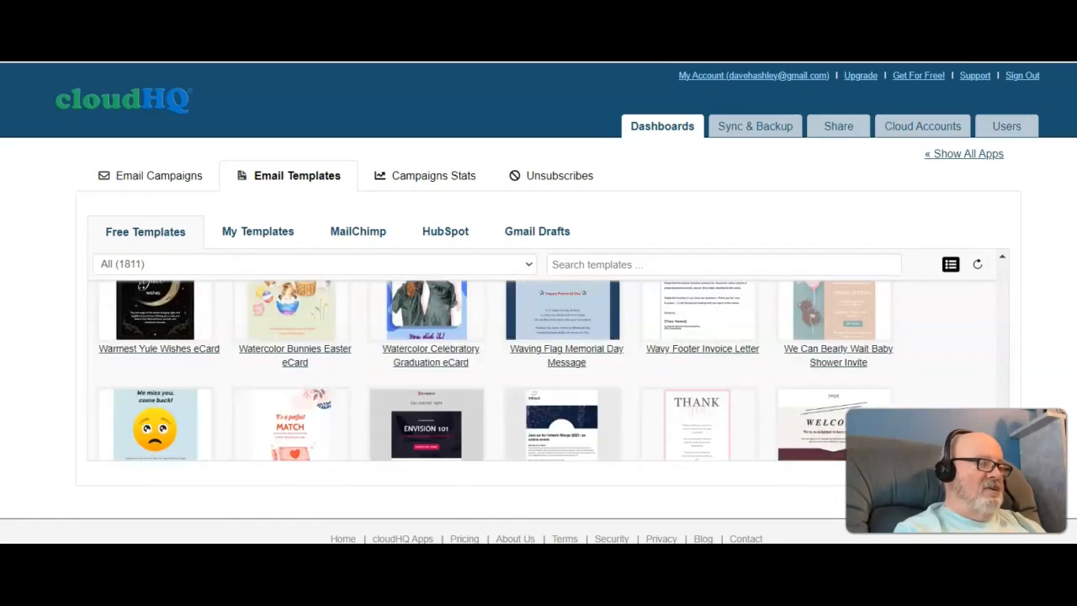
scroll(538, 370, down, 3)
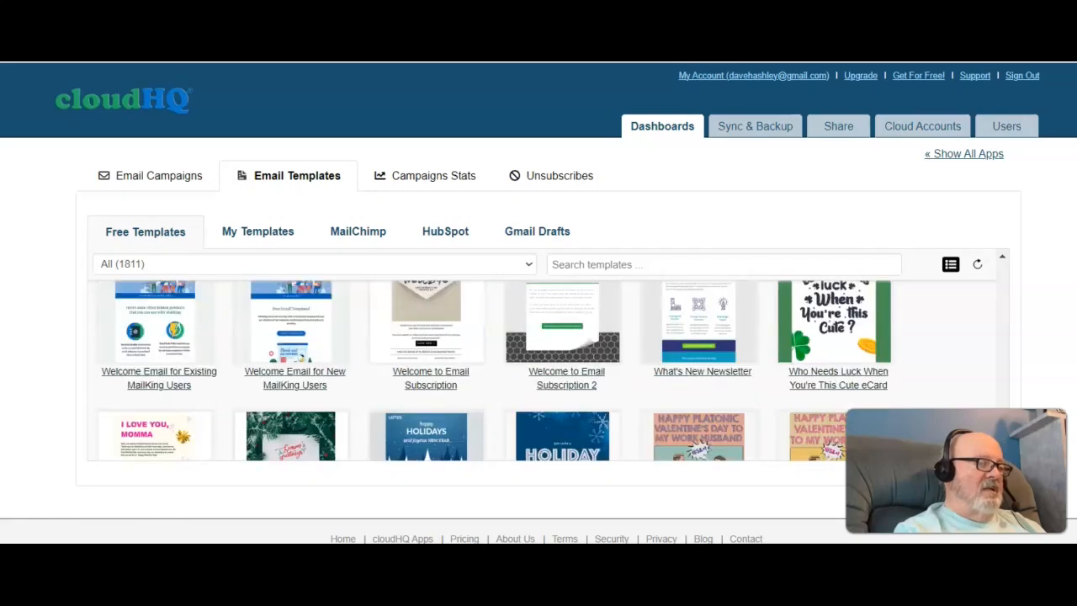
mouse_move(575, 346)
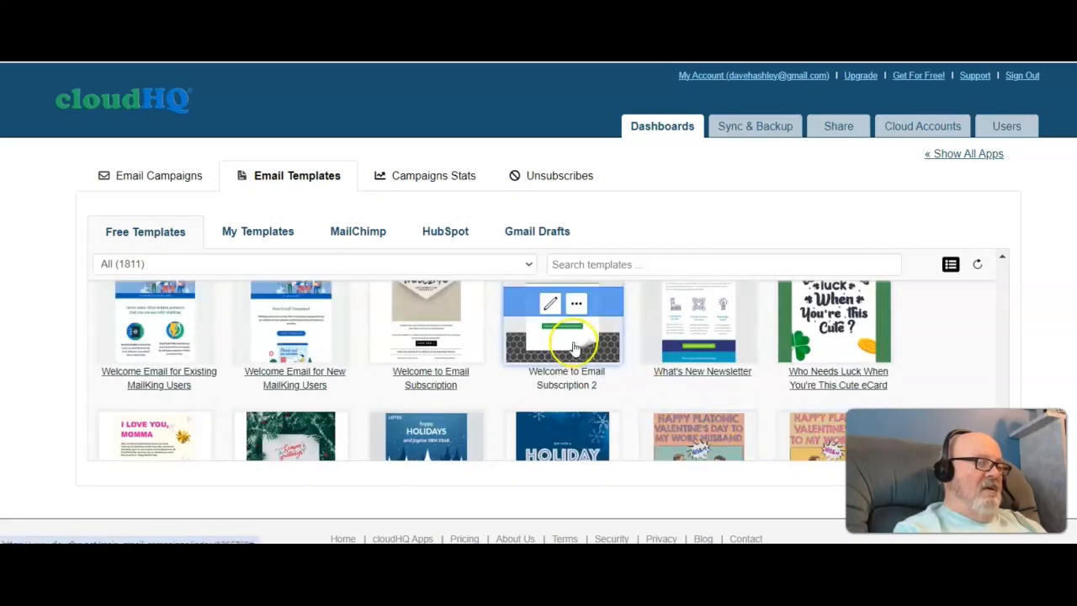
click(547, 307)
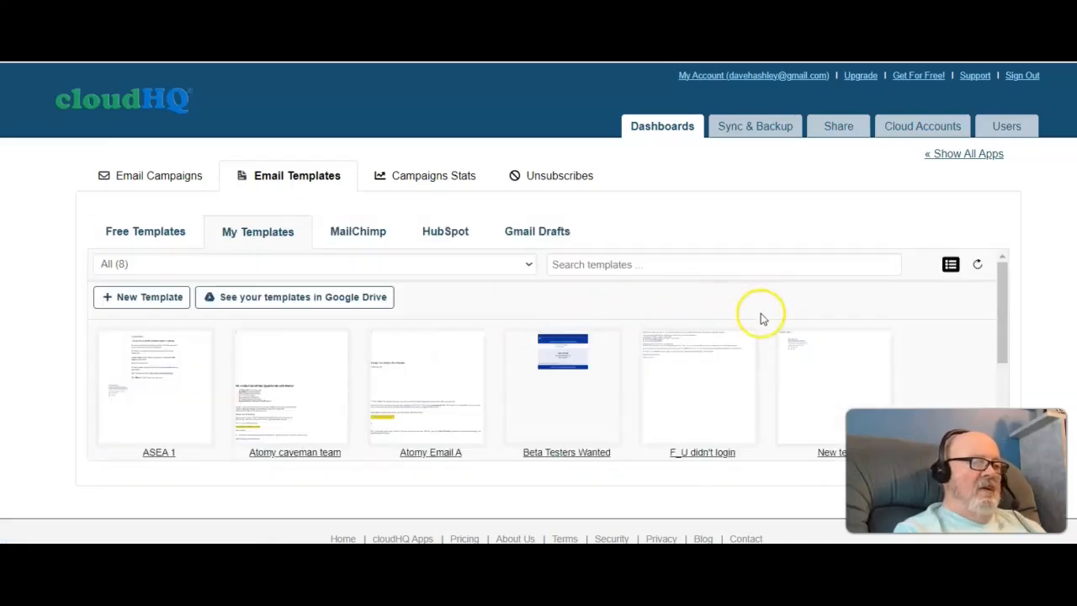
Step: Open the copied Welcome to Email Subscription 2 template in the editor, inspect its heading and text blocks, and close it
drag(1003, 303, 1008, 393)
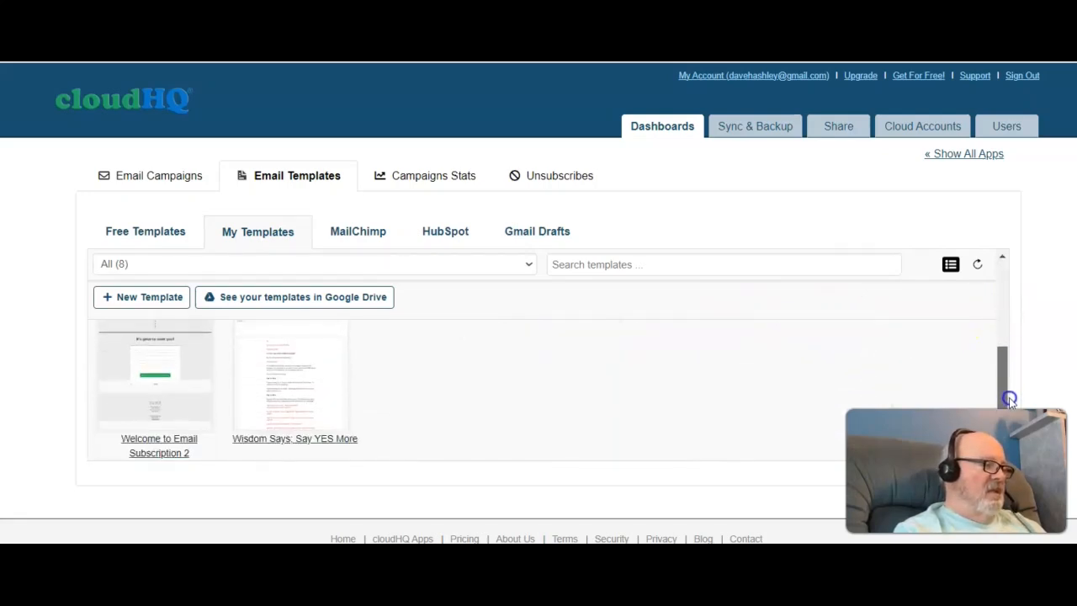
mouse_move(179, 402)
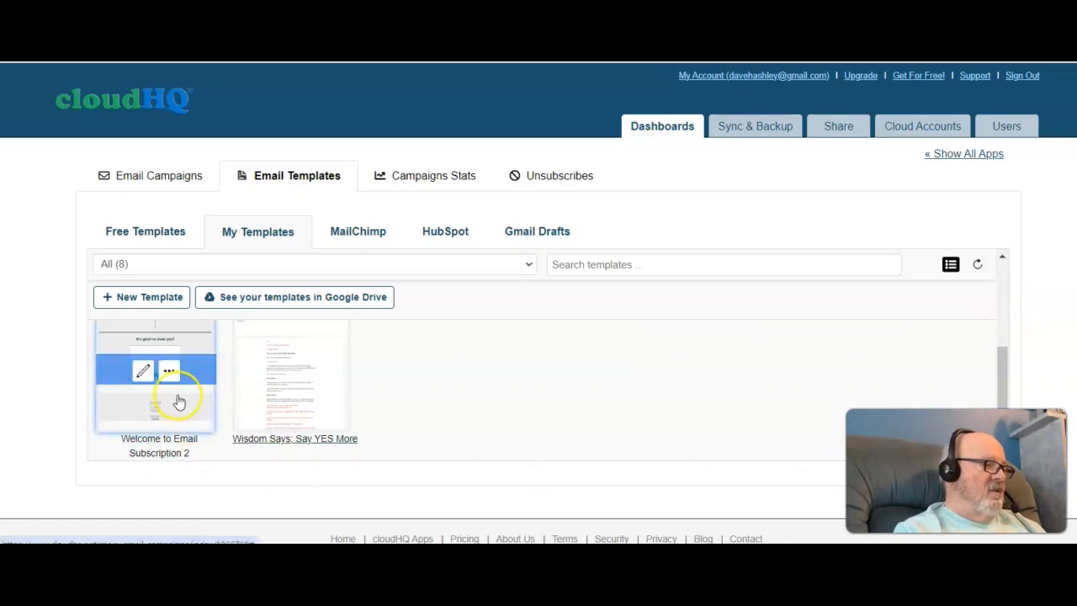
click(143, 372)
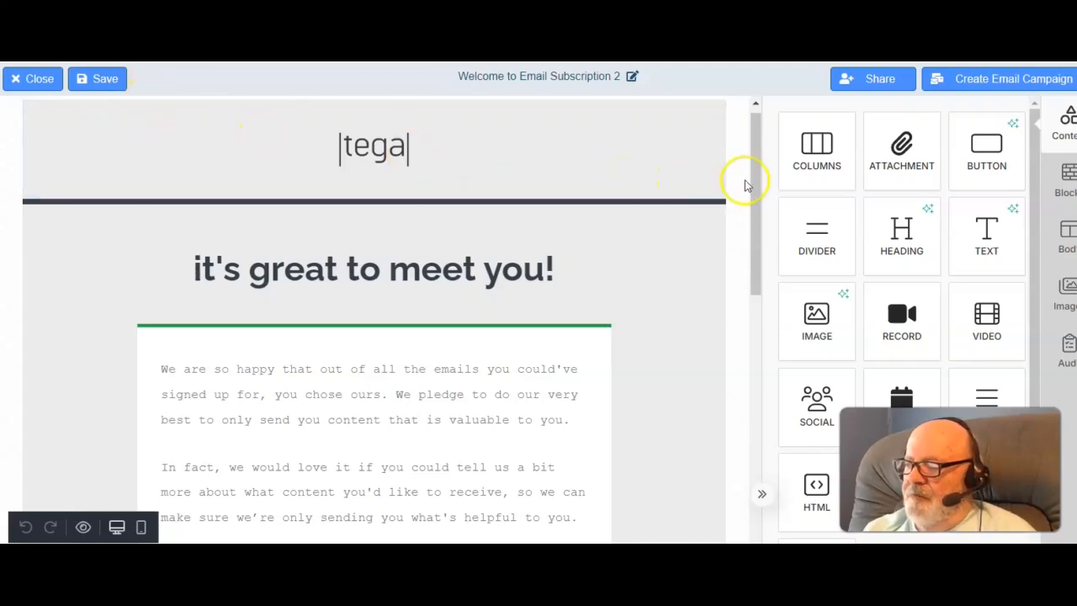
drag(754, 150, 752, 190)
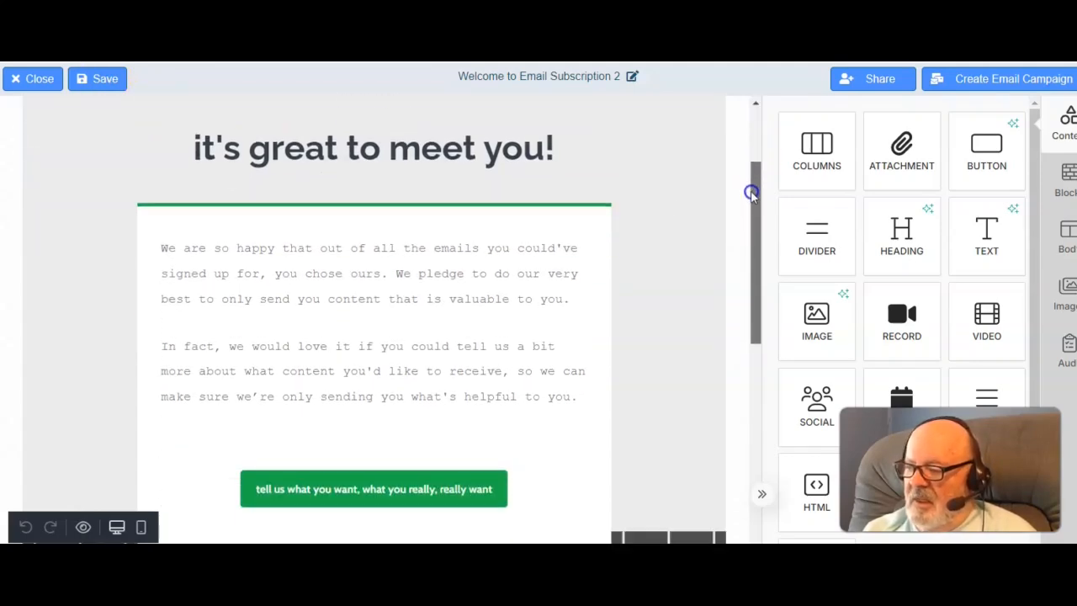
click(528, 155)
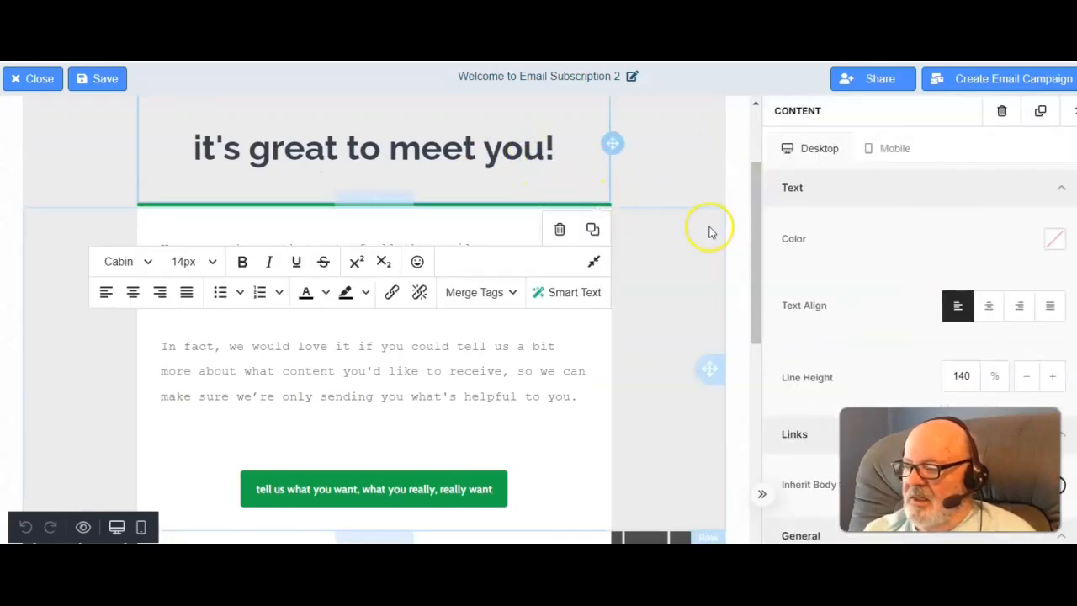
click(524, 350)
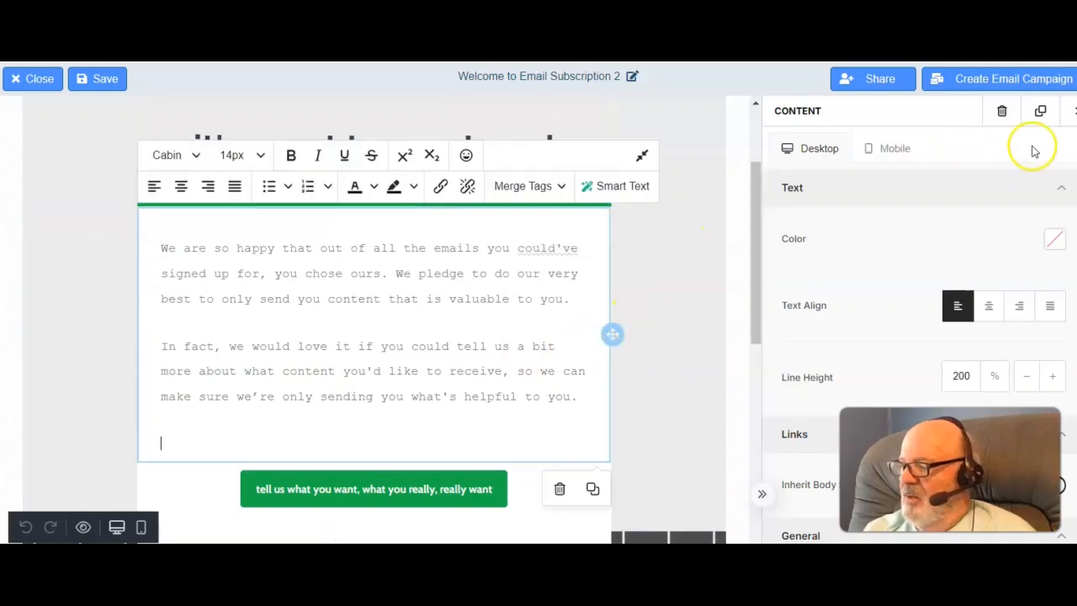
click(39, 80)
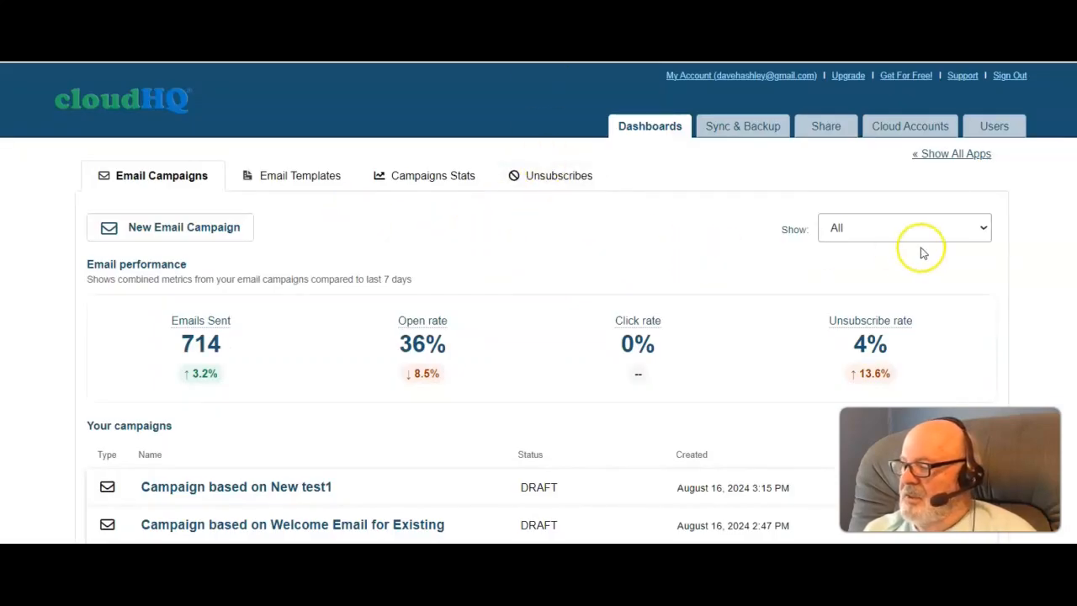
Step: Try to save the edited campaign as a draft again with its scheduled start time
scroll(538, 336, down, 3)
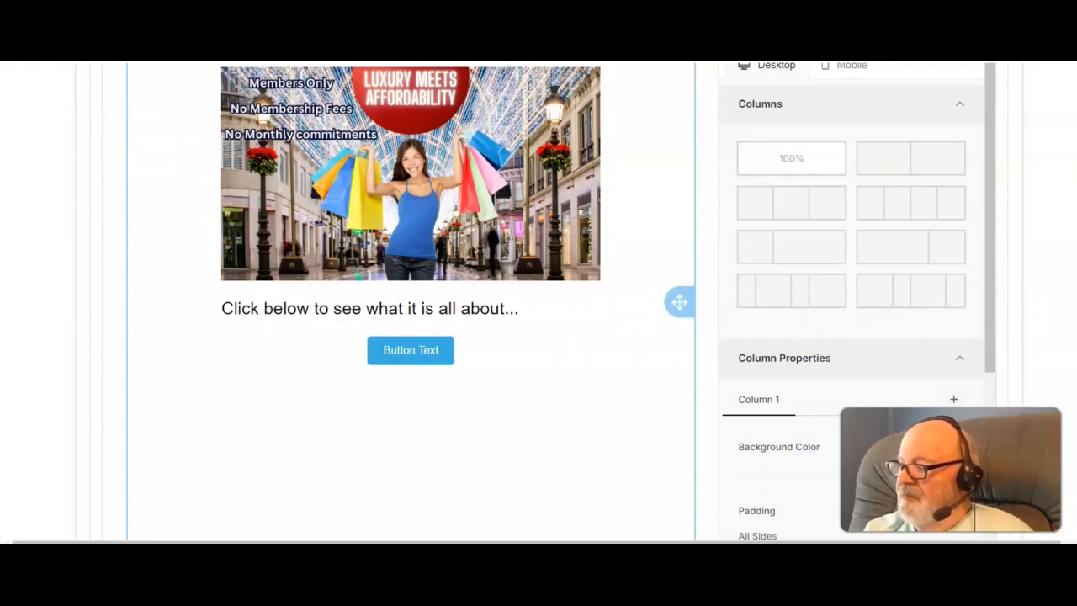
scroll(309, 183, down, 7)
scroll(539, 303, down, 4)
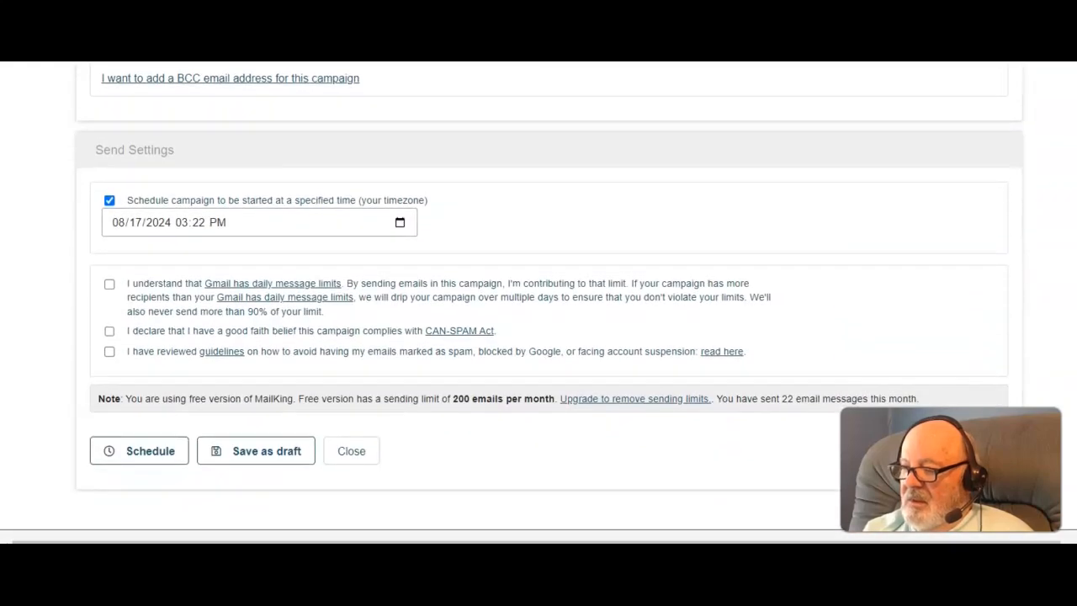
click(265, 450)
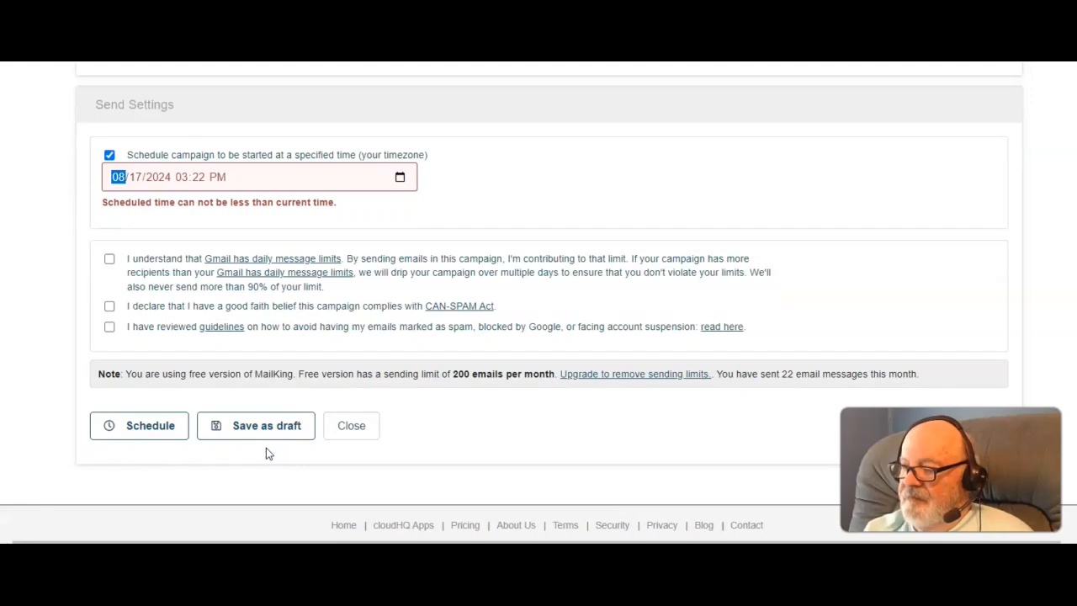
scroll(538, 336, down, 5)
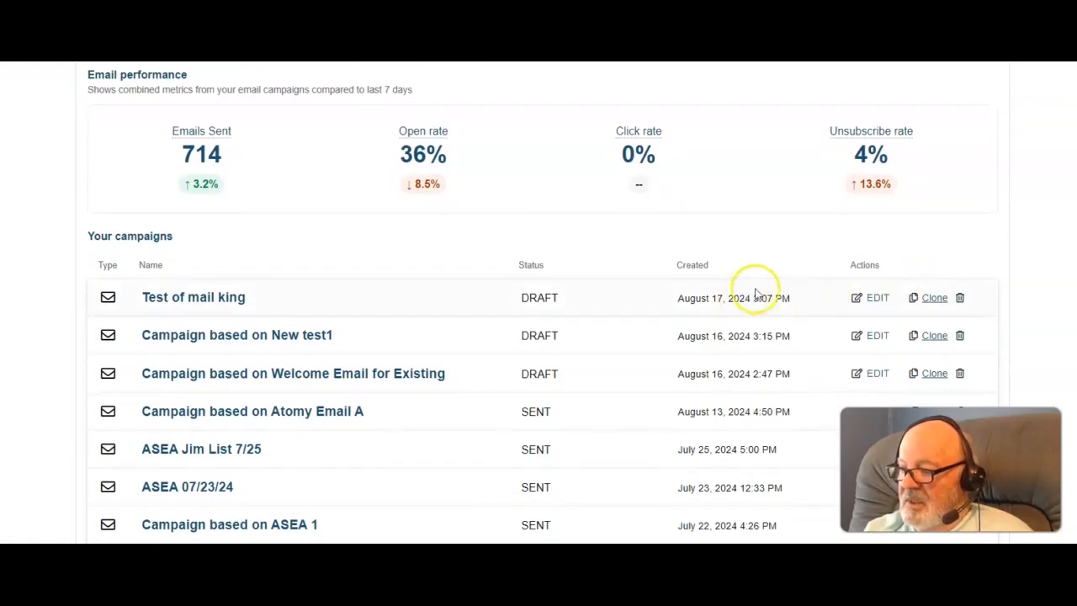
Step: Clone the Test of mail king campaign as a new campaign with recipients who did not reply
click(934, 298)
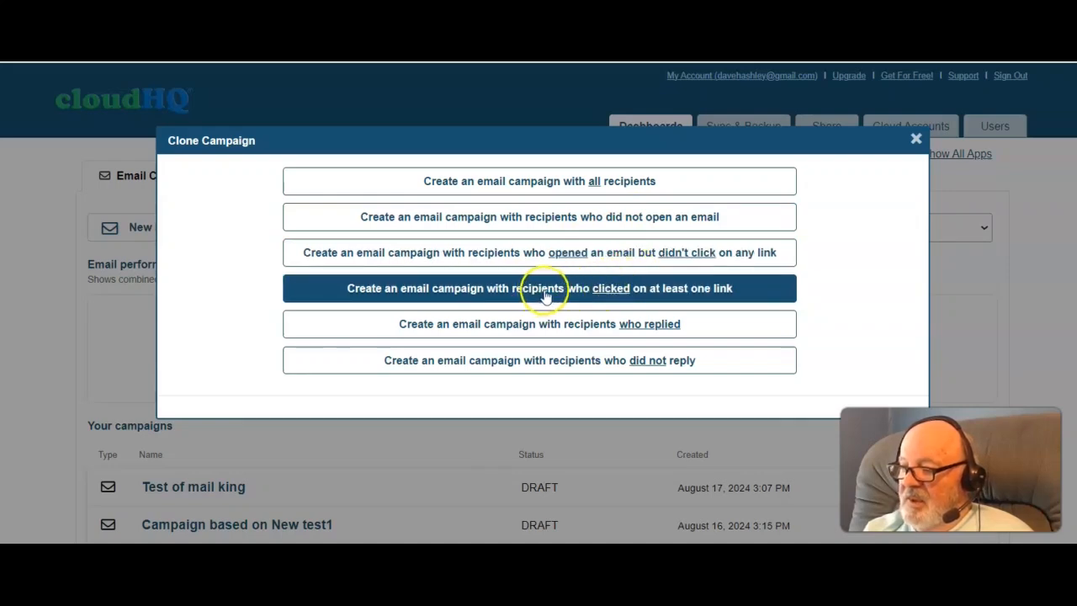
click(599, 360)
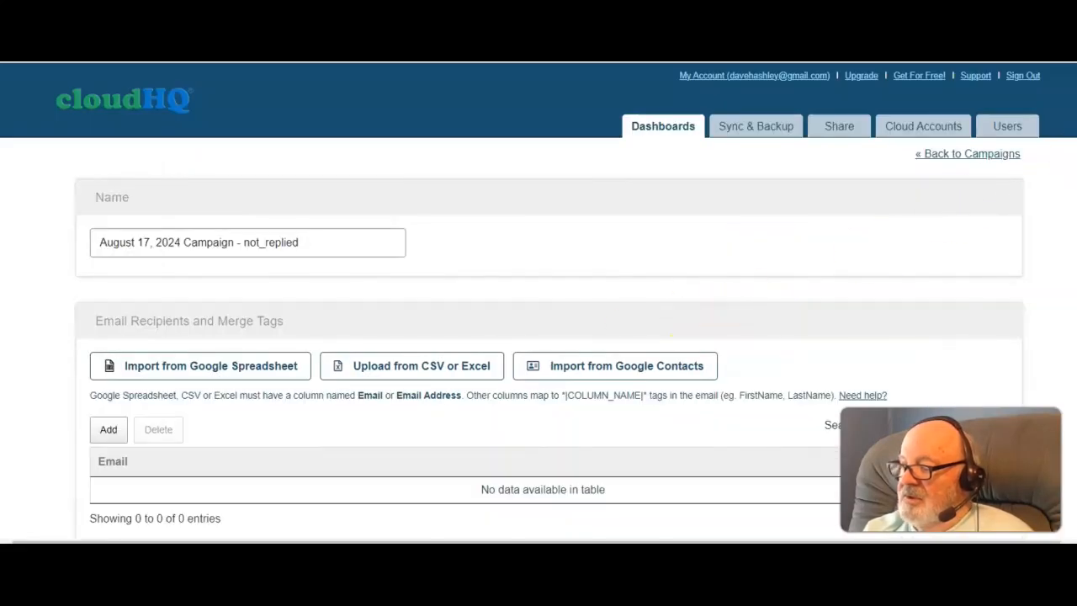
Step: Scroll through the cloned campaign's name, recipients, subject and email template
scroll(538, 300, down, 5)
scroll(538, 300, down, 3)
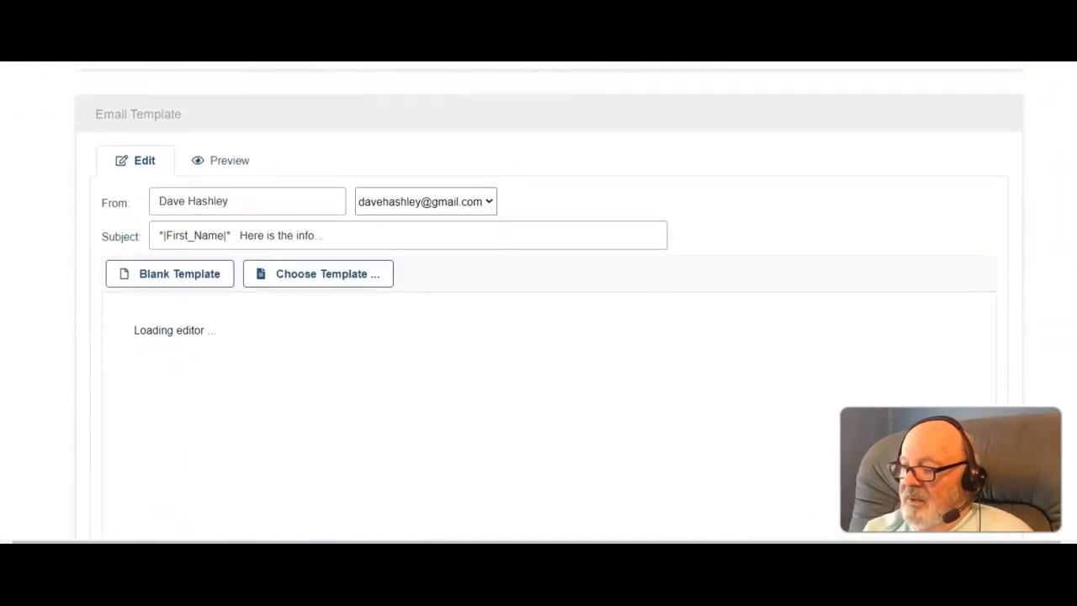
scroll(539, 300, up, 5)
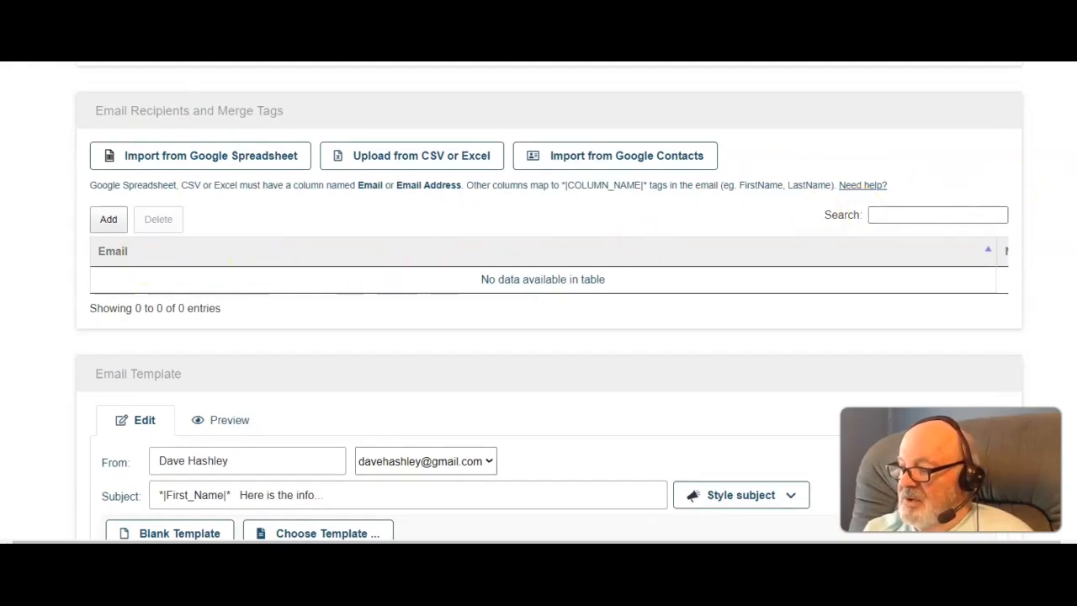
scroll(538, 301, down, 6)
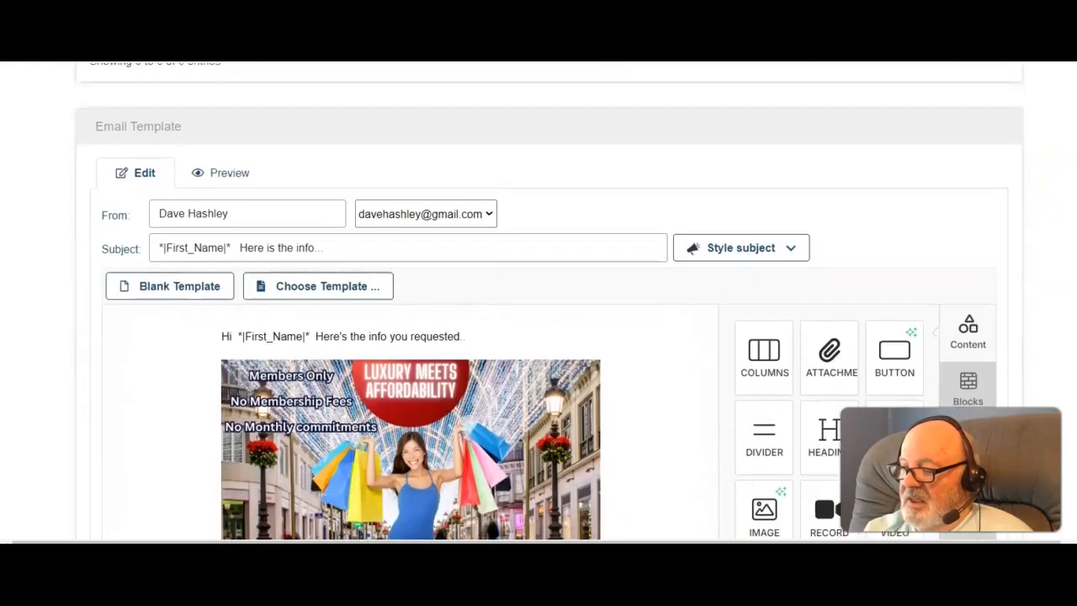
scroll(550, 302, down, 2)
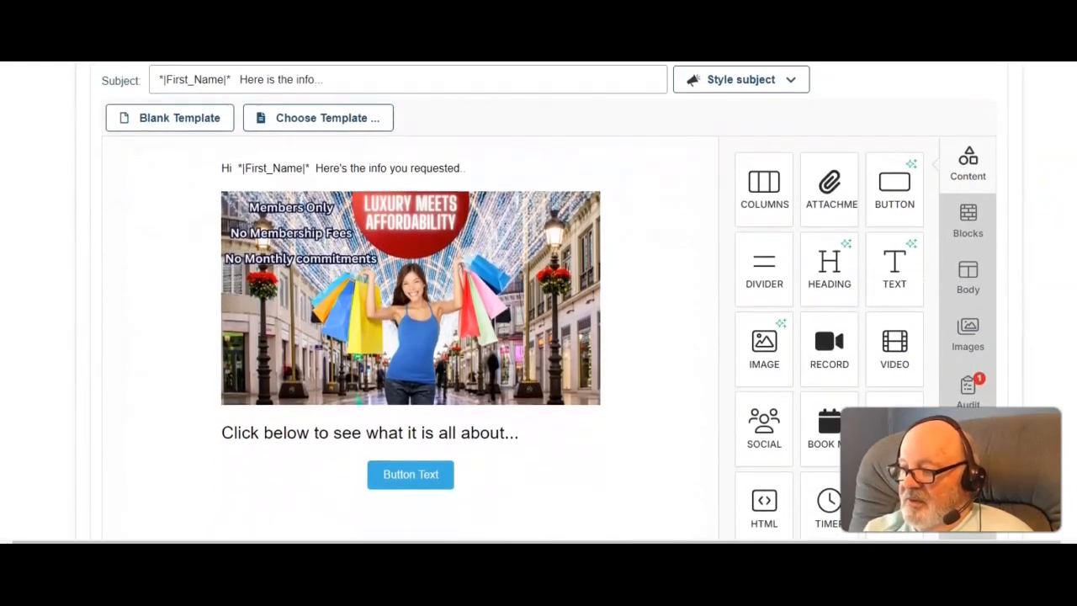
scroll(538, 300, up, 2)
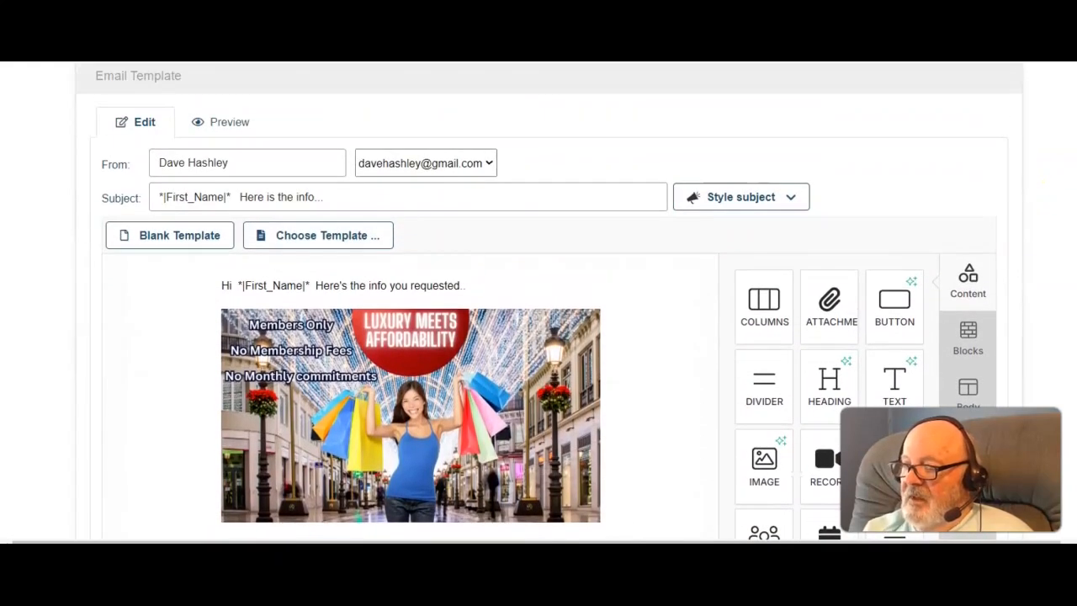
scroll(539, 300, up, 1)
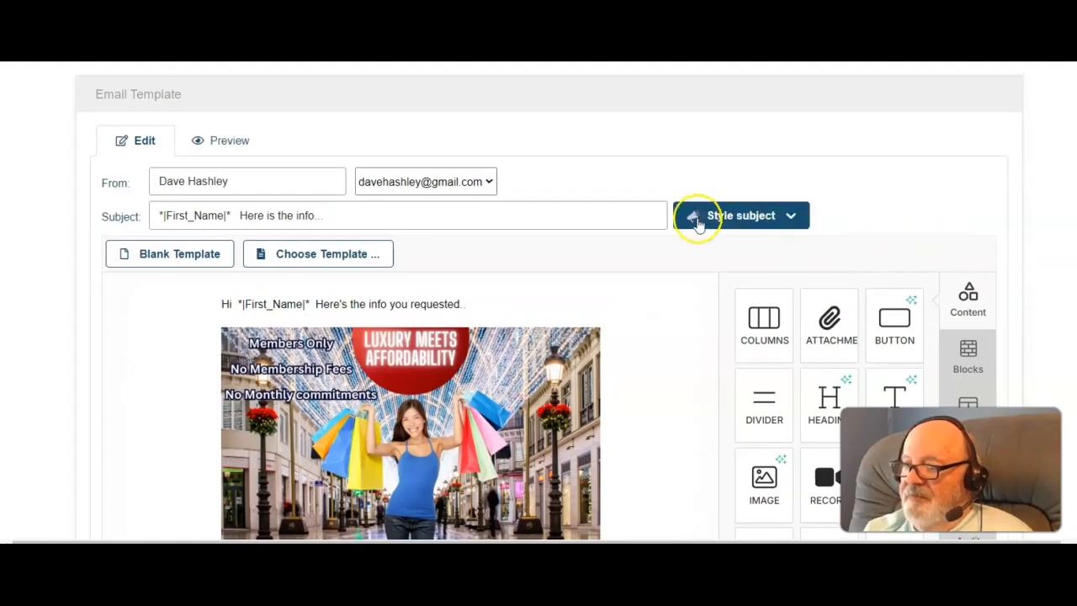
Step: Switch to the MailKing by cloudHQ browser tab
key(ctrl+Tab)
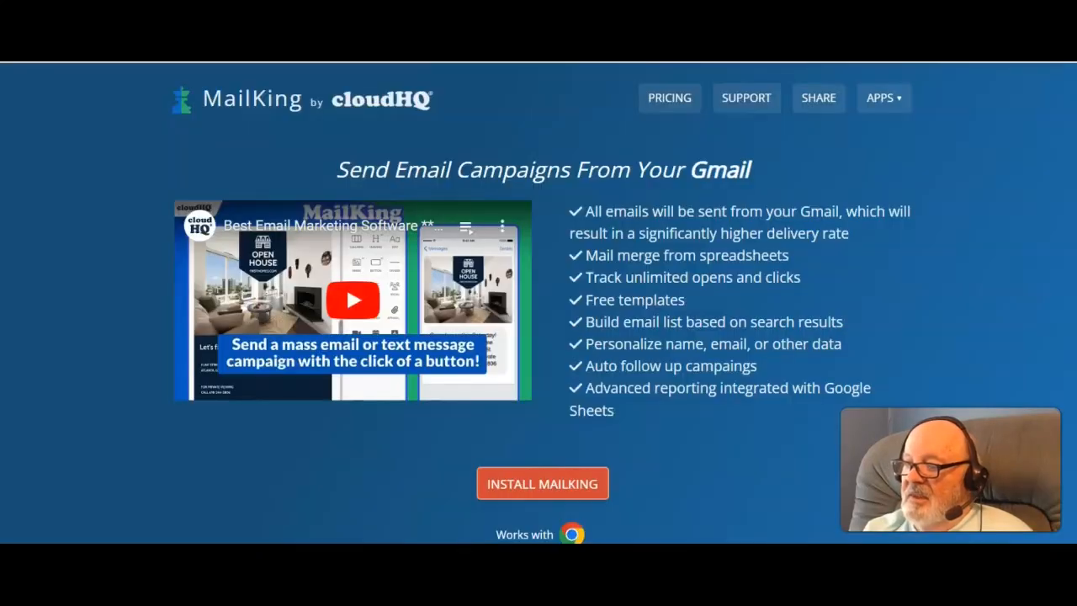